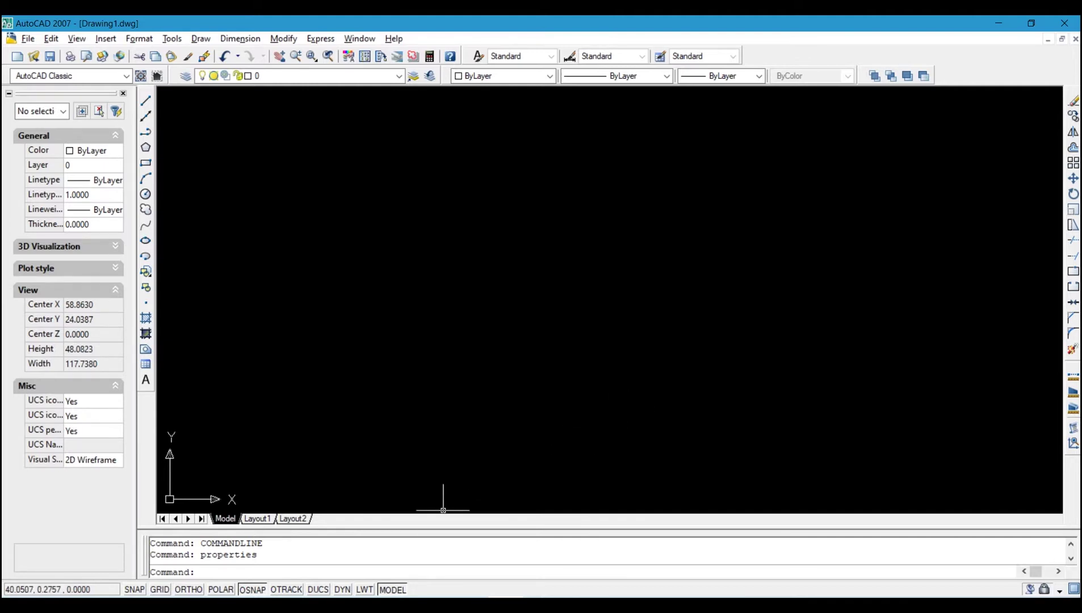
Open the drawing units settings and set the length precision to 0.000
left_click(224, 528)
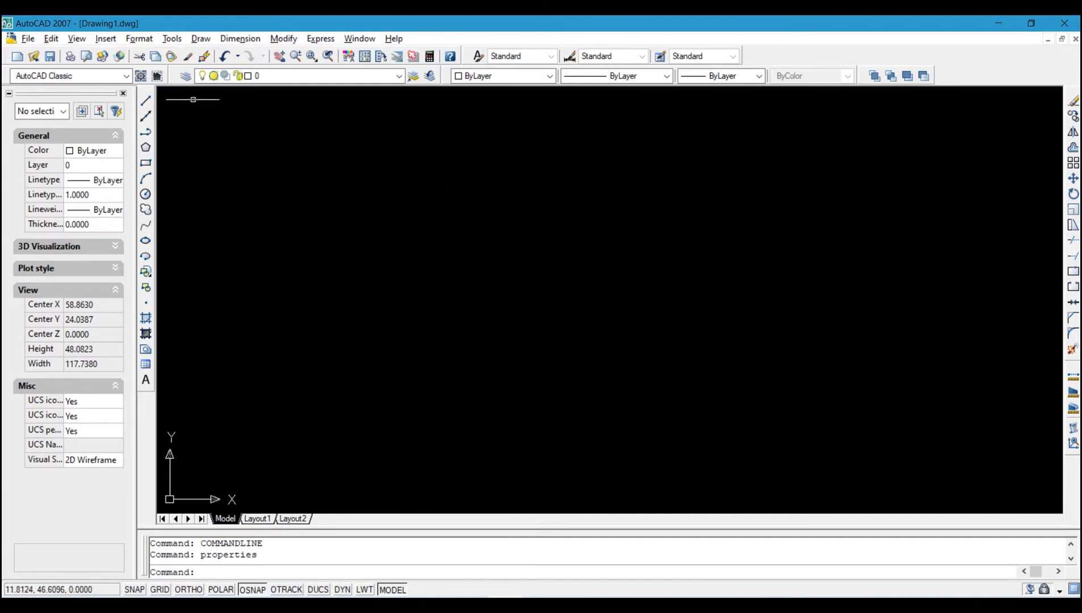
left_click(139, 38)
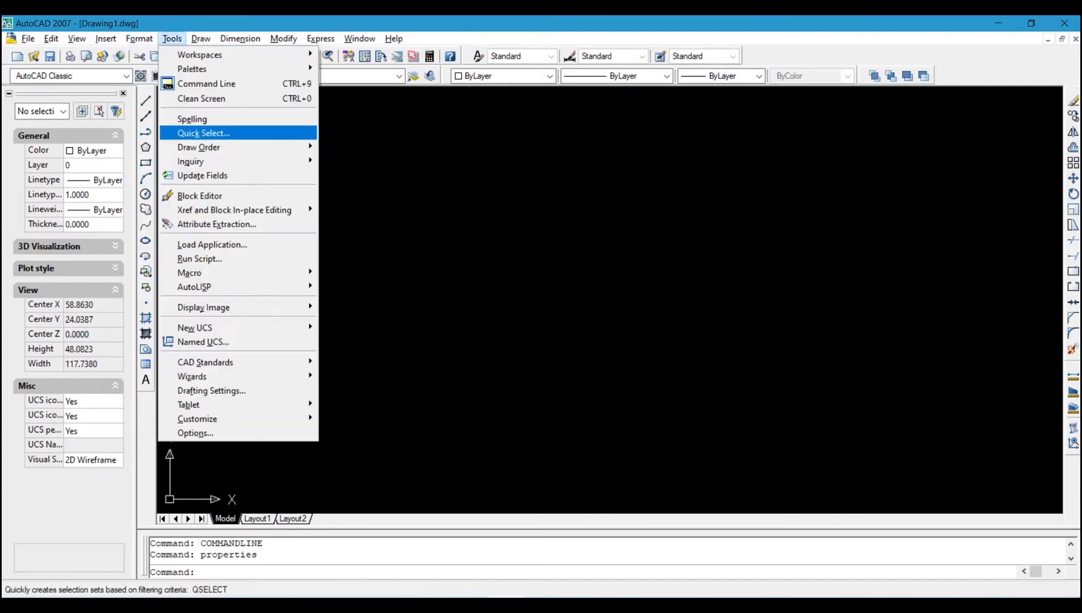
left_click(139, 38)
left_click(139, 38)
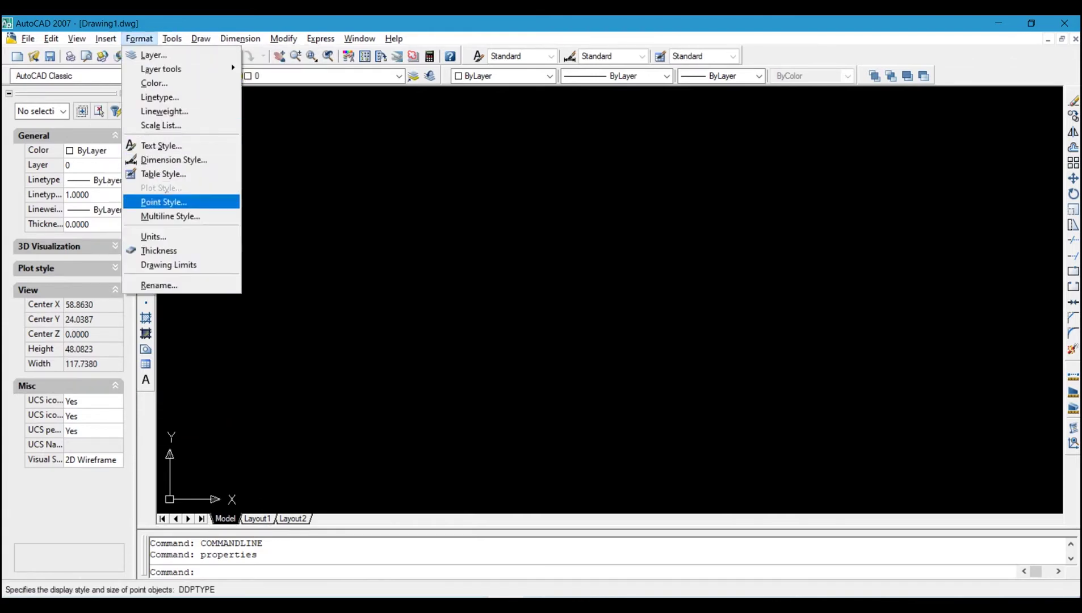
left_click(153, 236)
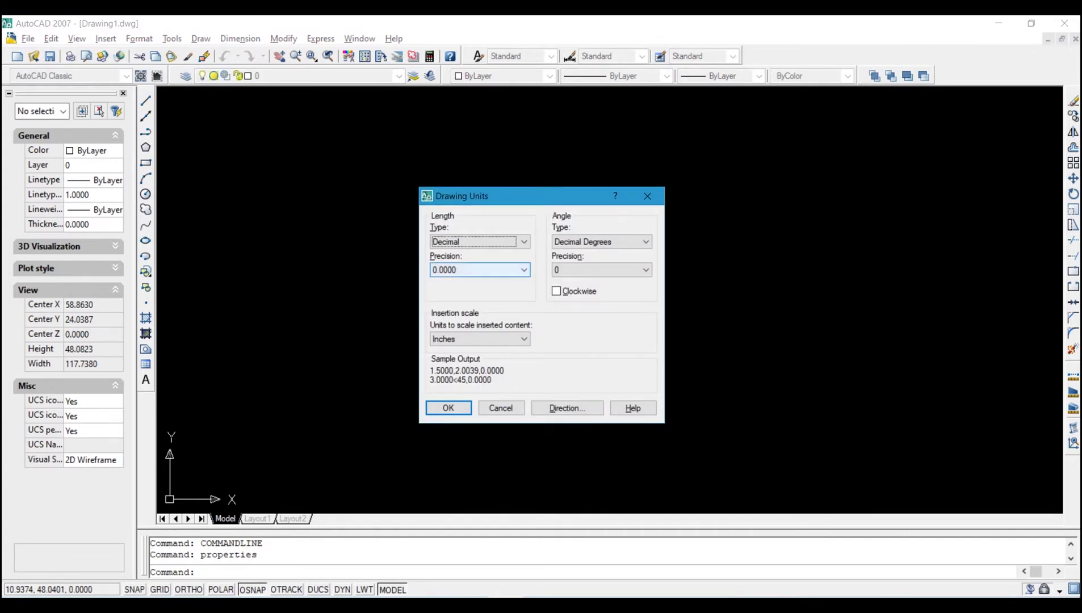
left_click(480, 270)
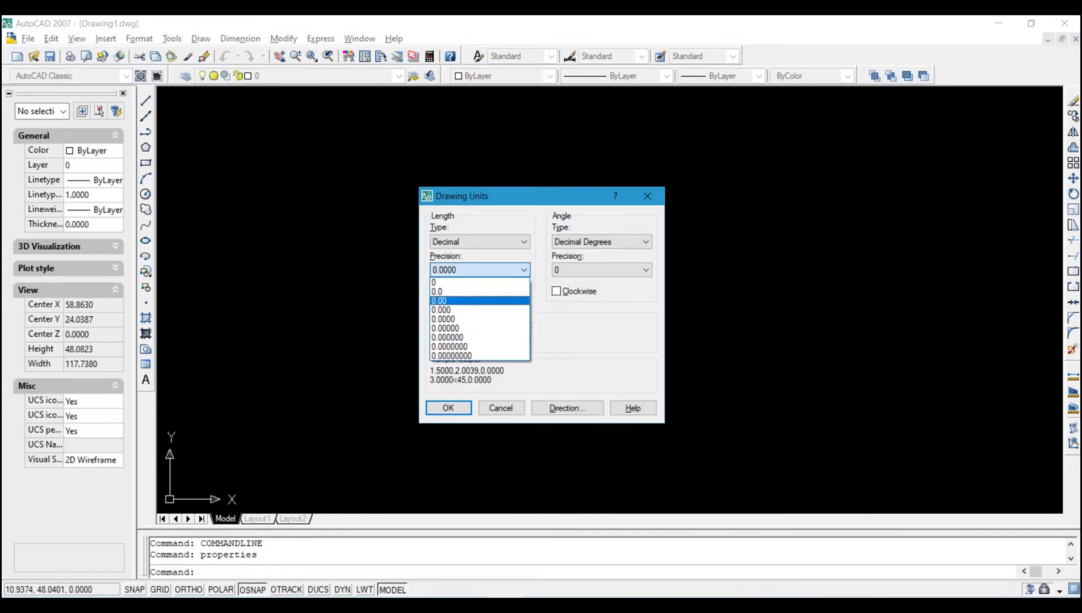
left_click(479, 307)
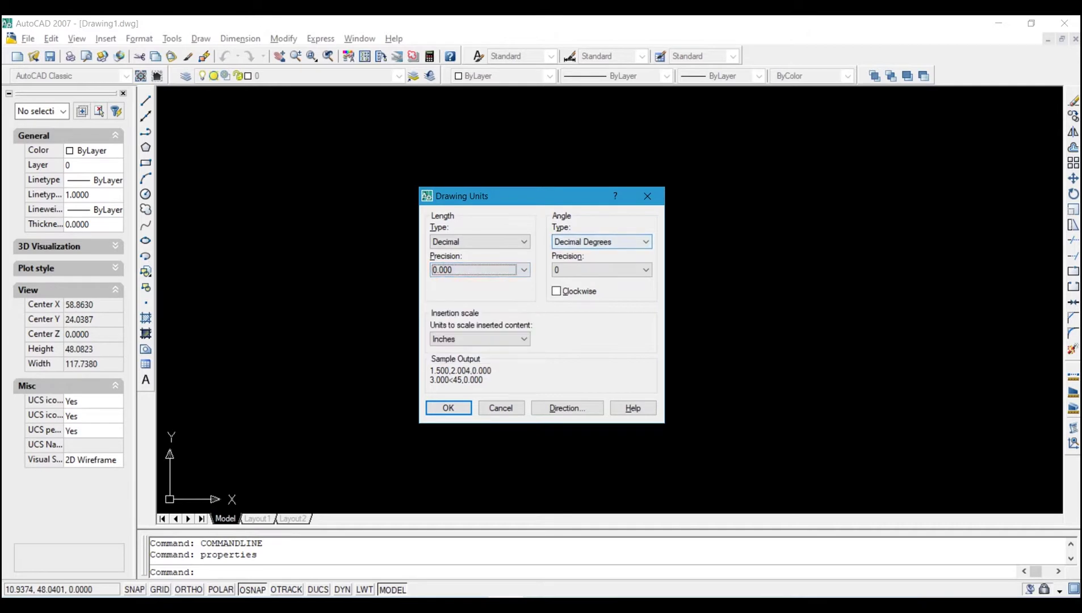
Set the angle type to Deg/Min/Sec with precision 0d00'00" and have angles measured clockwise
left_click(601, 242)
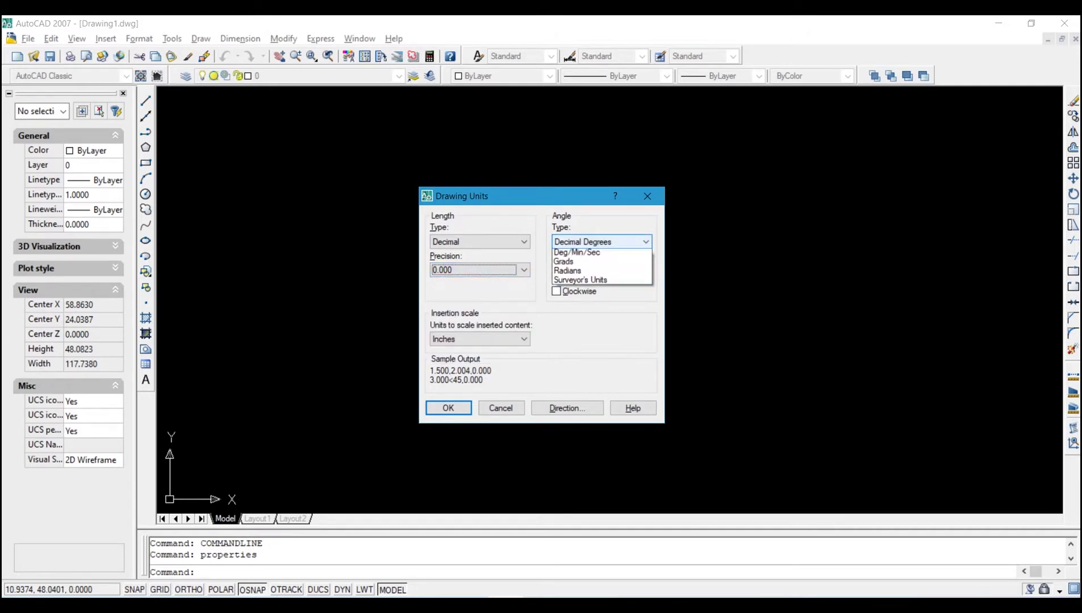
key("Return")
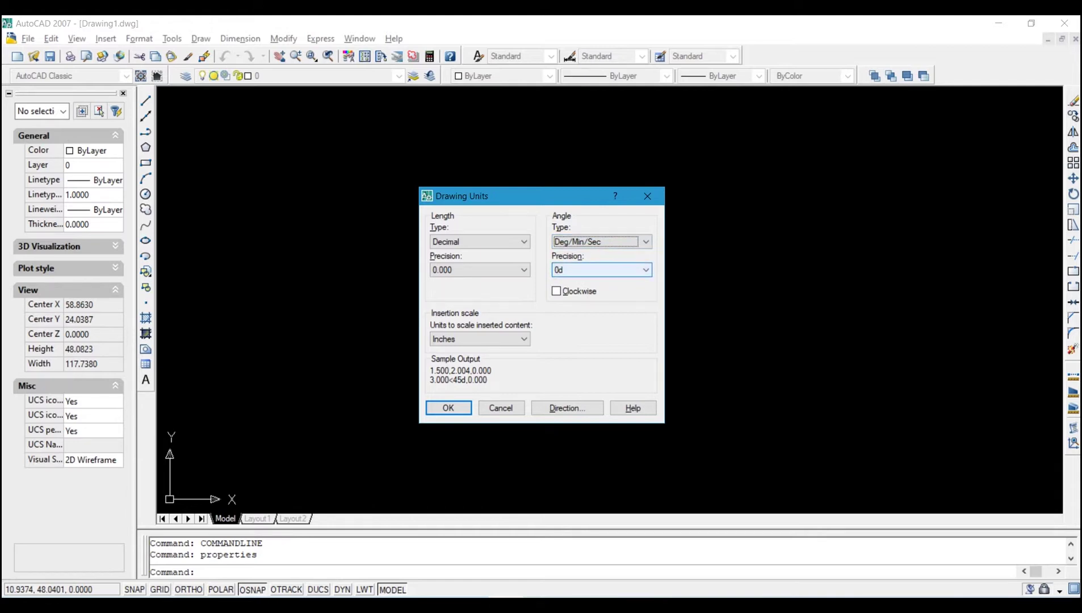
left_click(602, 270)
key("Down")
key("Down")
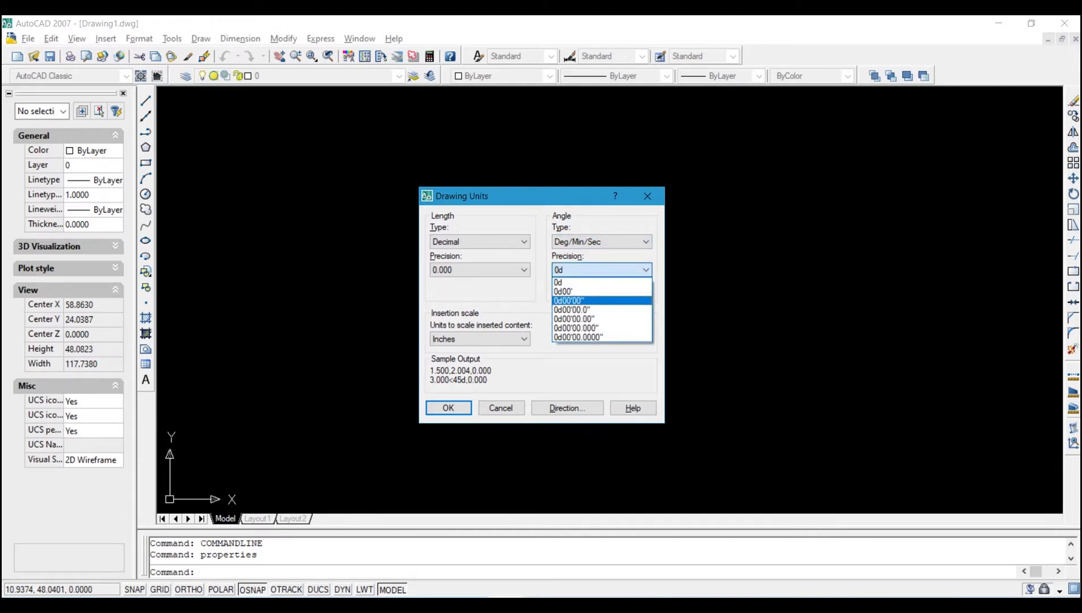
key("Return")
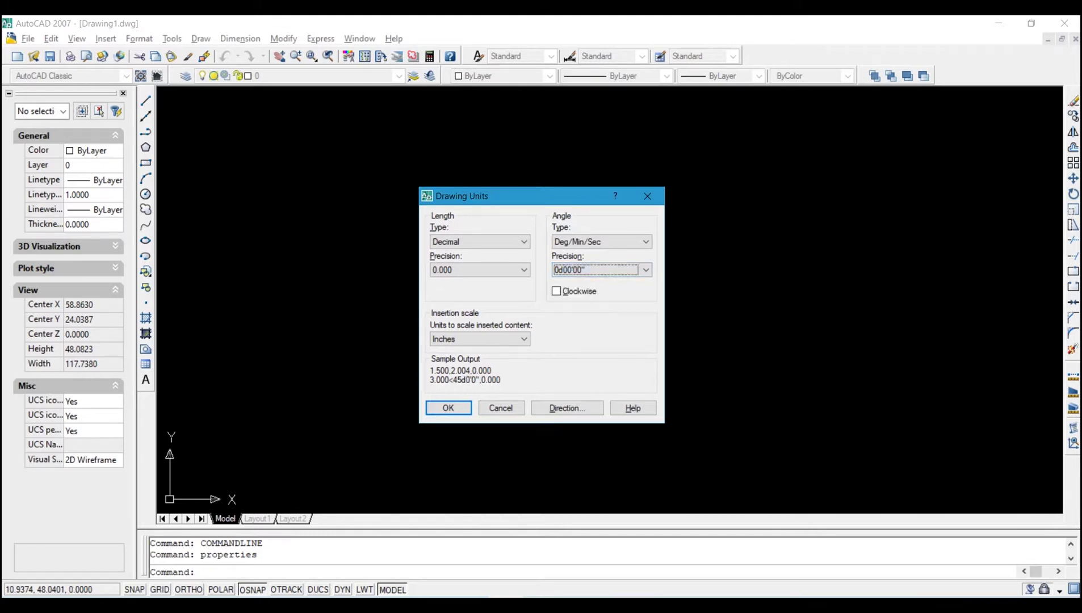
key("Tab")
key("space")
key("Tab")
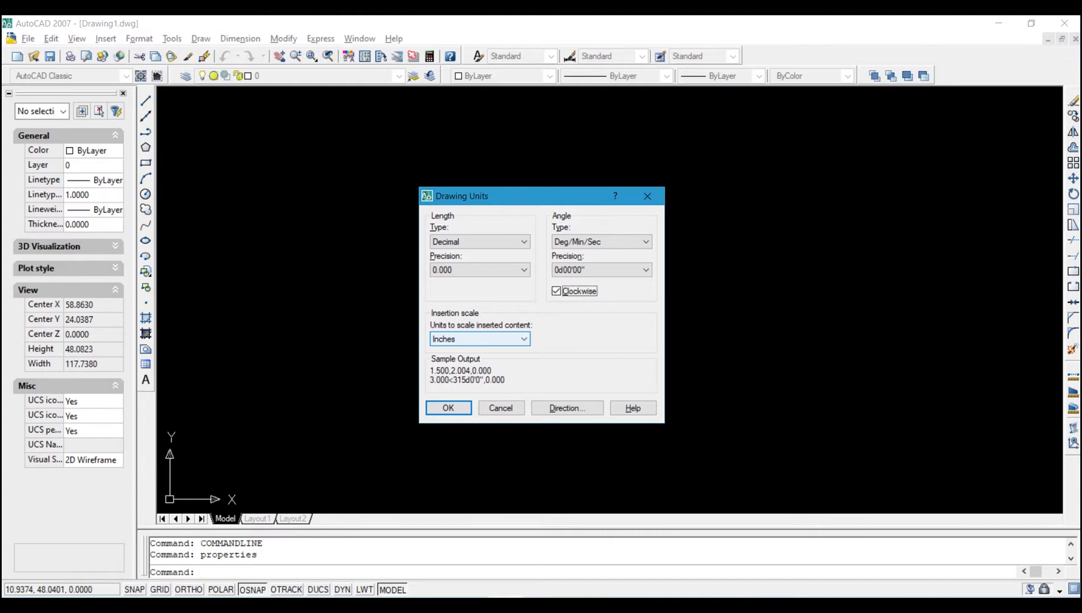
Set the units for scaling inserted content to Meters
key("alt+Down")
key("Down")
key("Down")
key("Down")
key("Down")
key("Down")
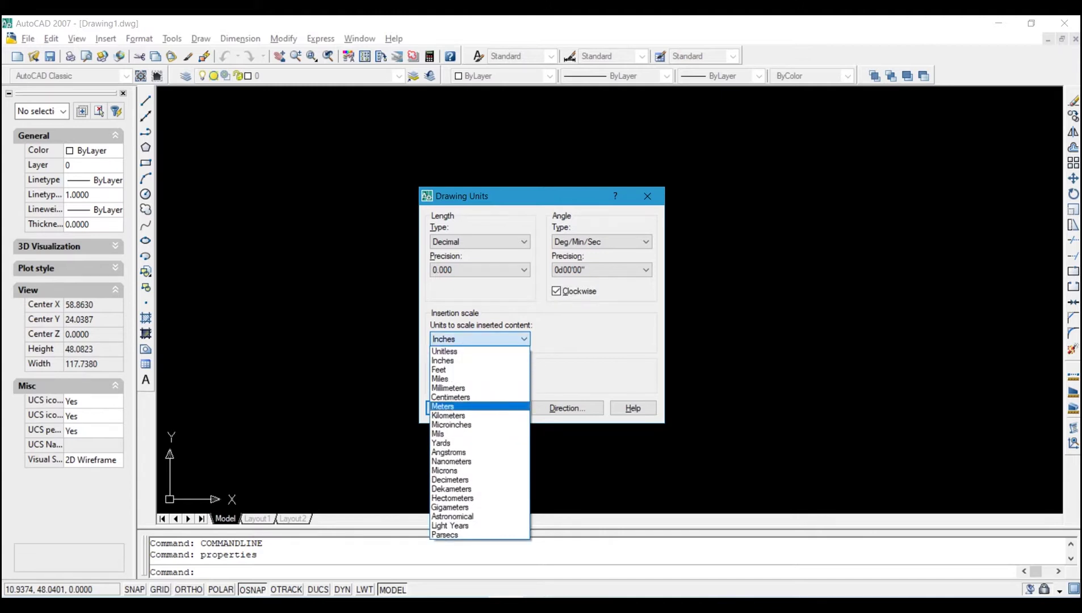
key("Return")
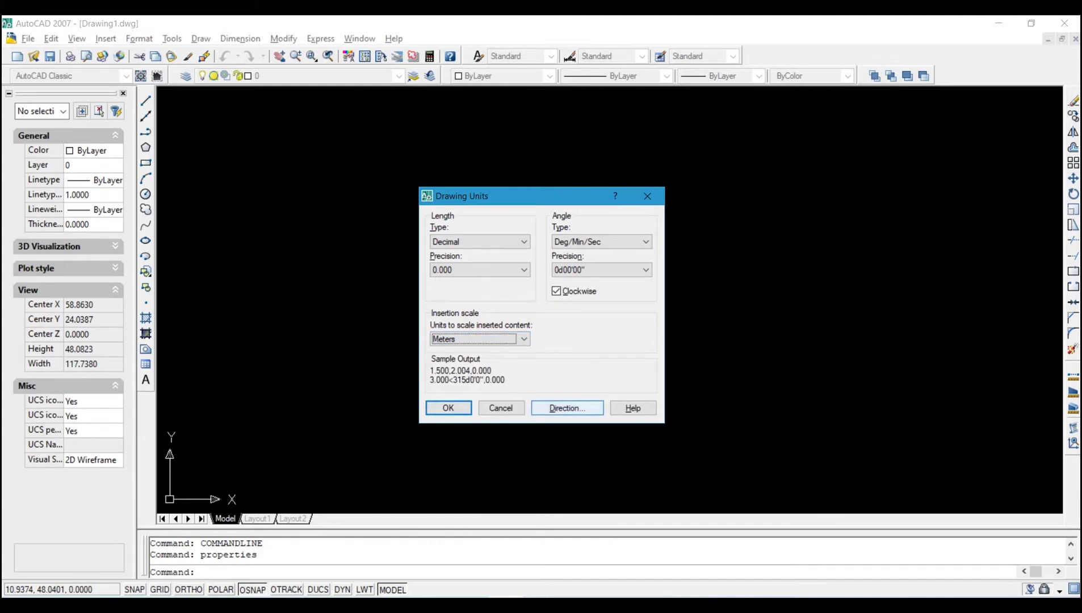
Set the base angle direction to North and accept the drawing units
key("alt+d")
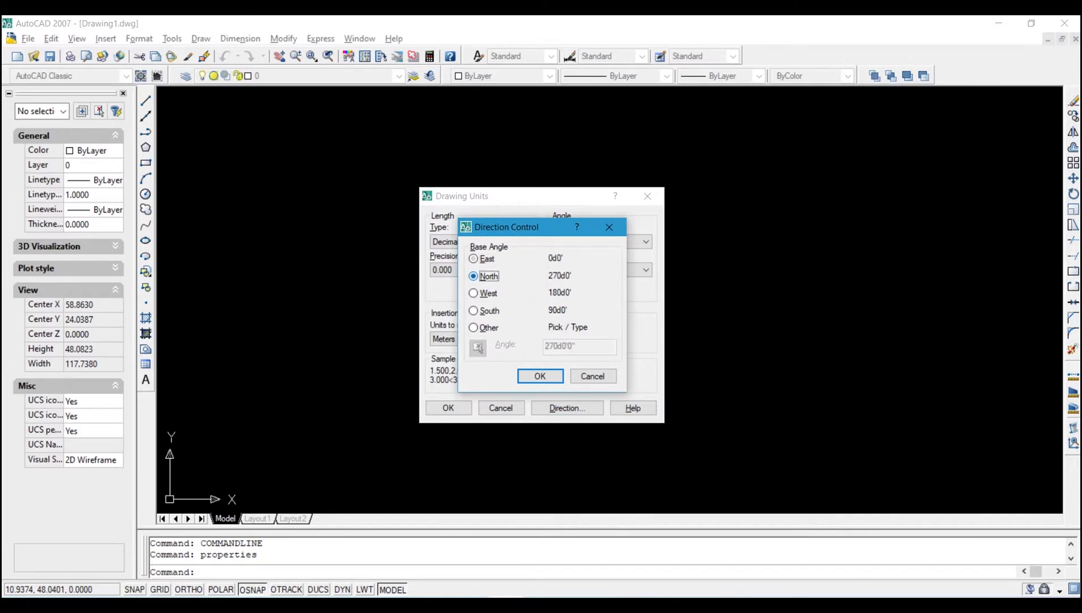
key("Return")
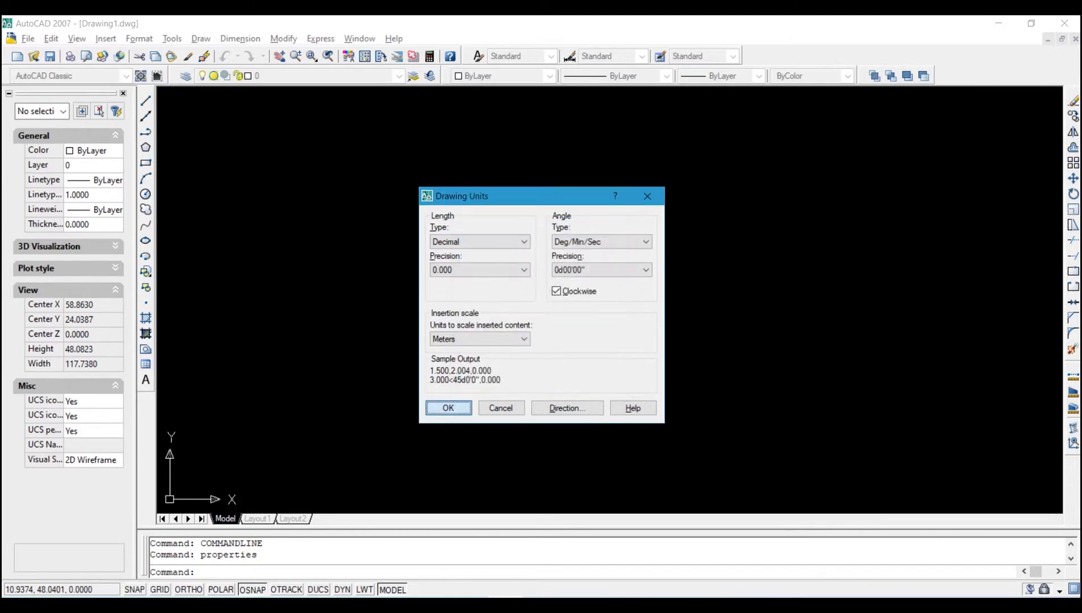
key("Return")
Switch to the Word document KEY TOOLS FOR MODIFYING to review the listed commands and return to AutoCAD
key("alt+Tab")
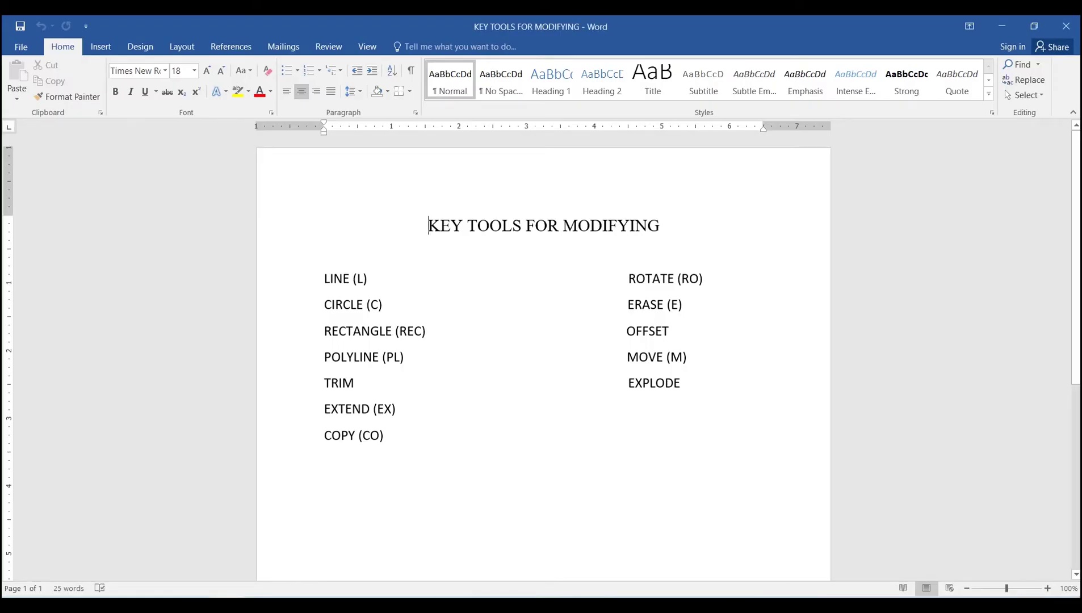
key("alt+Tab")
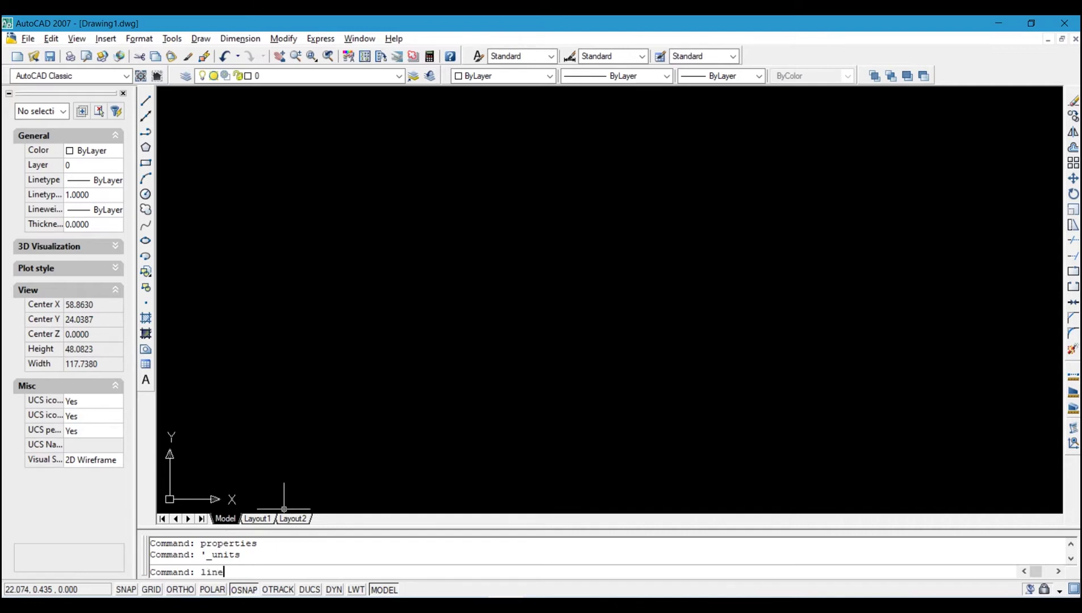
Draw a single, slightly rising line across the upper middle of the drawing, ending at about (66.2, 31.7)
key("Return")
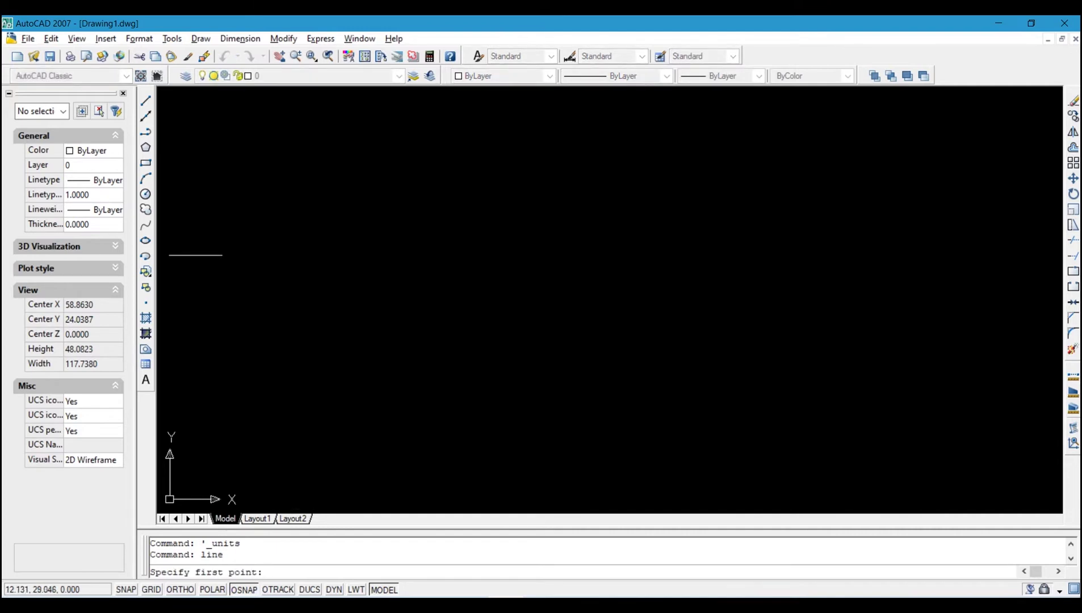
left_click(403, 245)
left_click(675, 232)
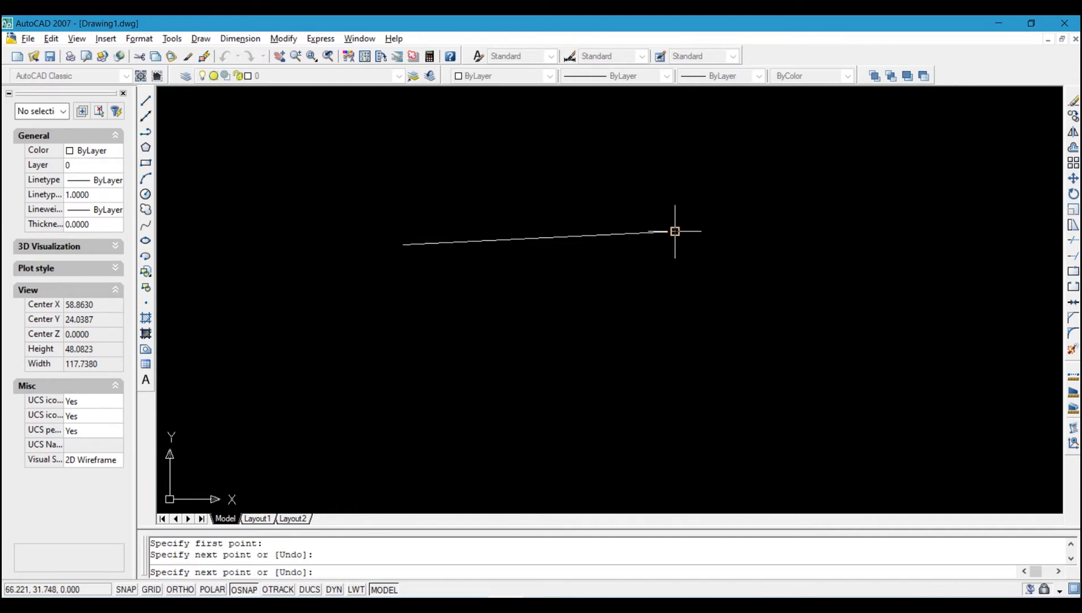
key("Return")
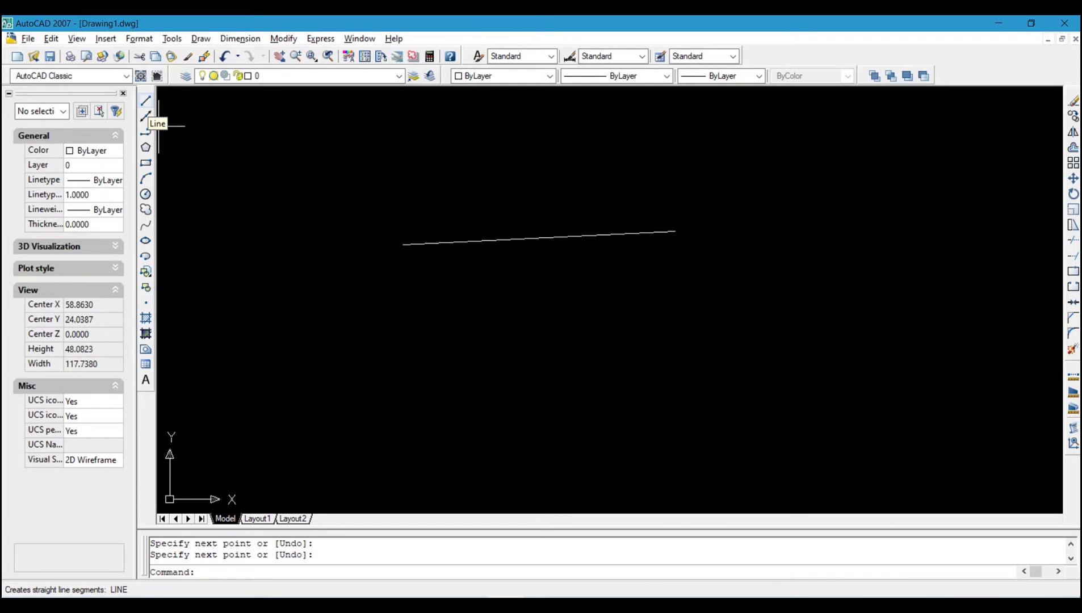
Draw a second, longer and slightly rising line below the first one
left_click(146, 102)
left_click(409, 310)
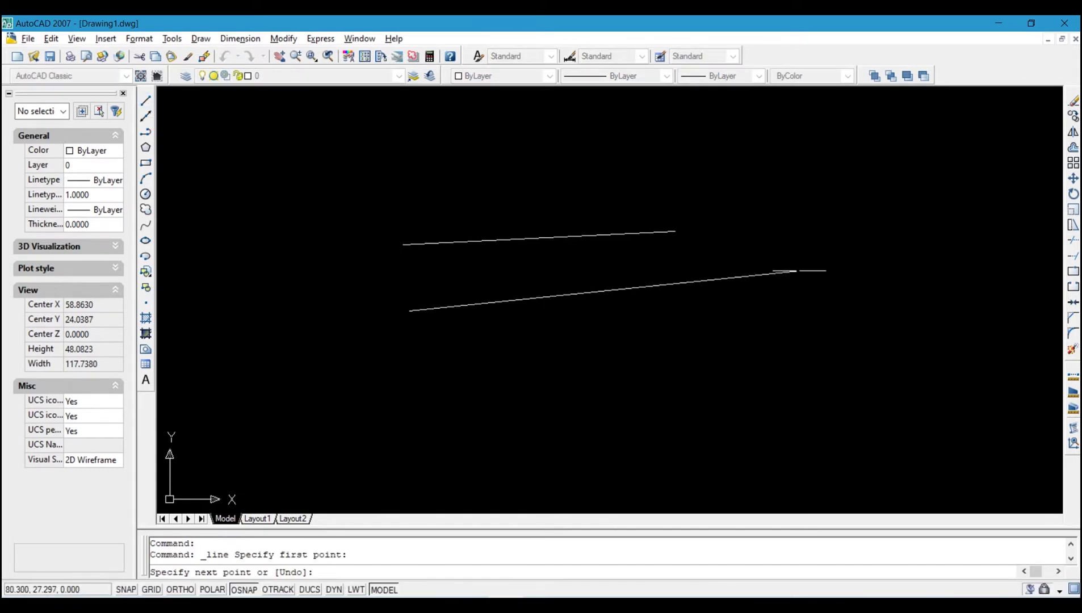
left_click(747, 296)
key("Return")
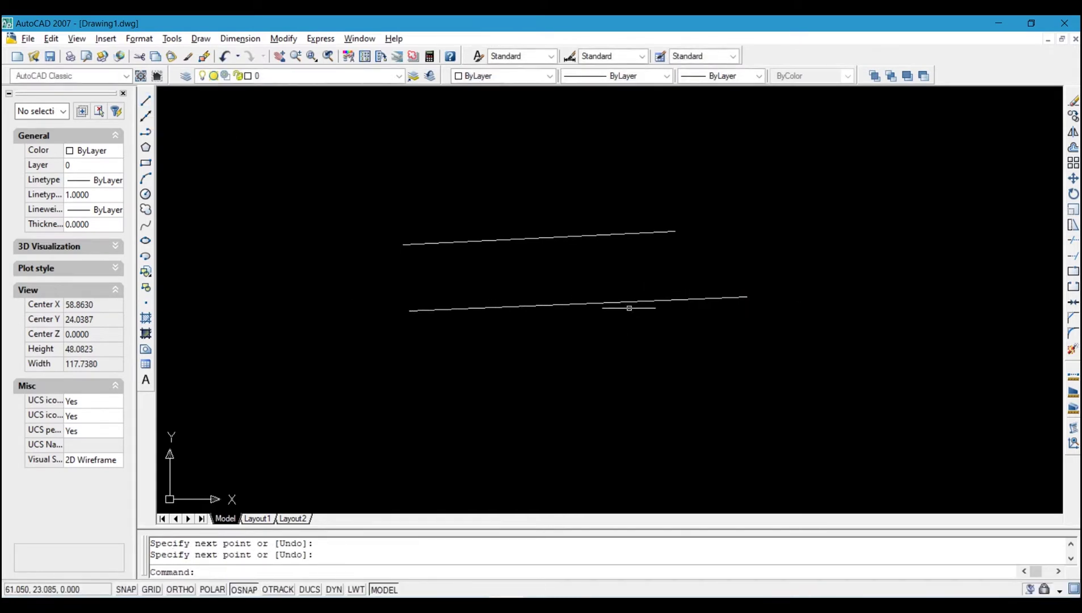
Select both lines with a crossing window and erase them
left_click(619, 358)
left_click(468, 234)
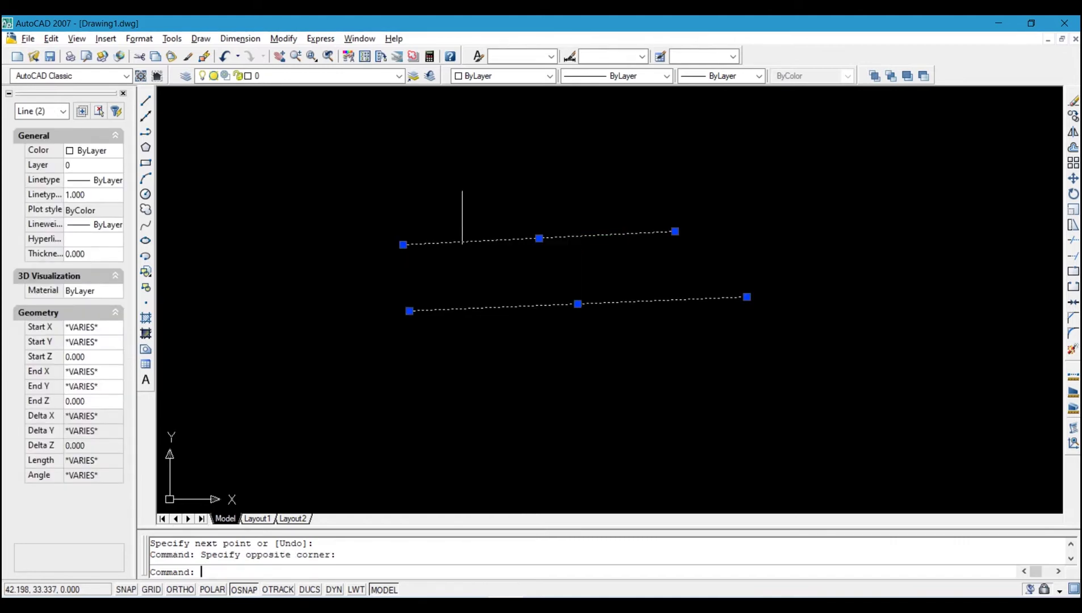
key("Delete")
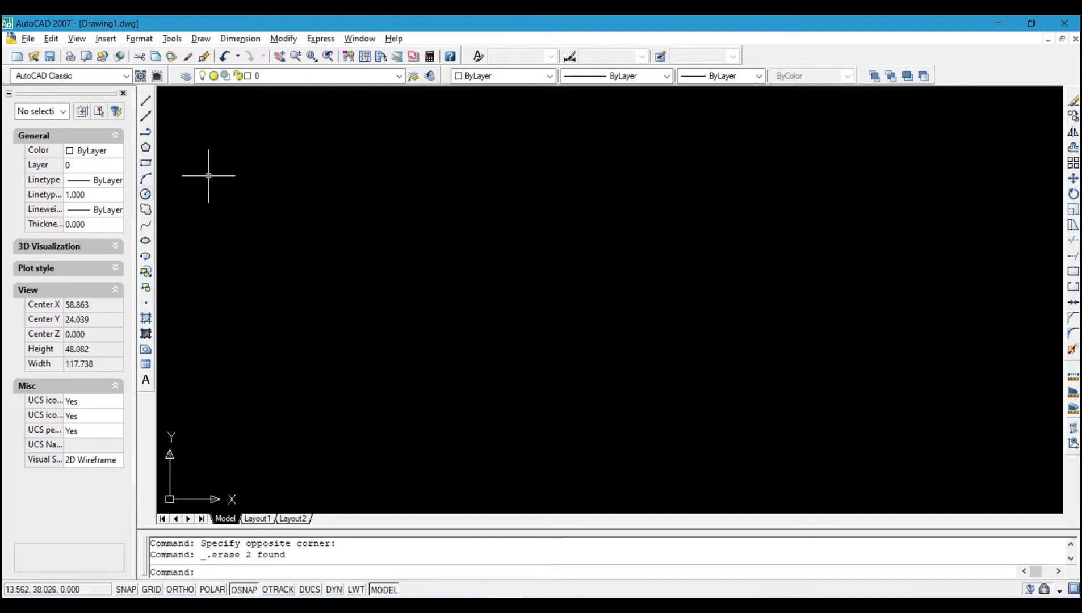
Draw a small circle by centre and radius in the upper middle of the empty drawing
left_click(146, 193)
left_click(539, 189)
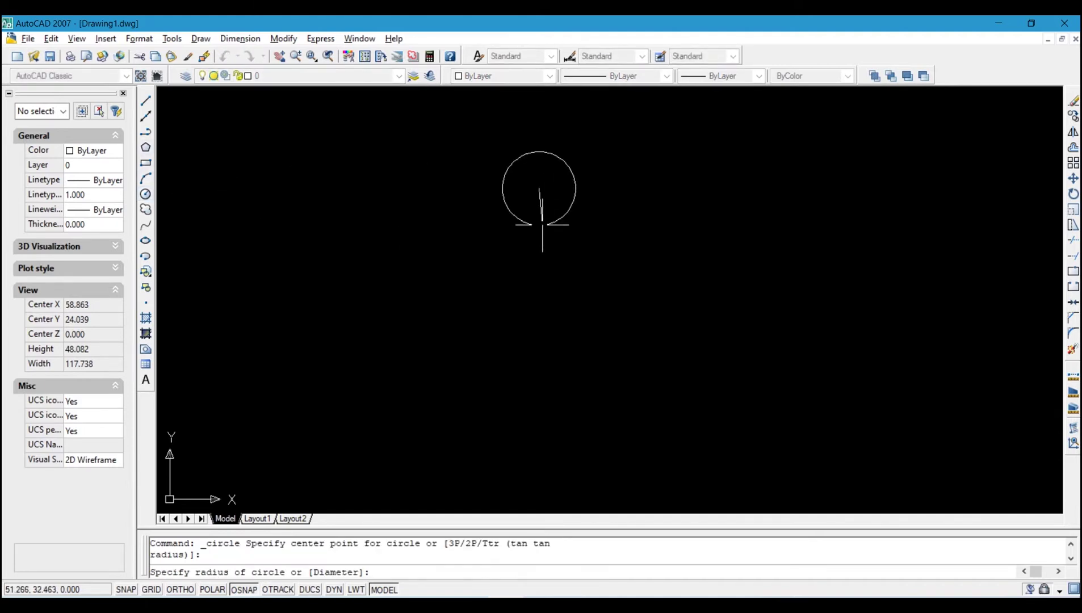
left_click(542, 225)
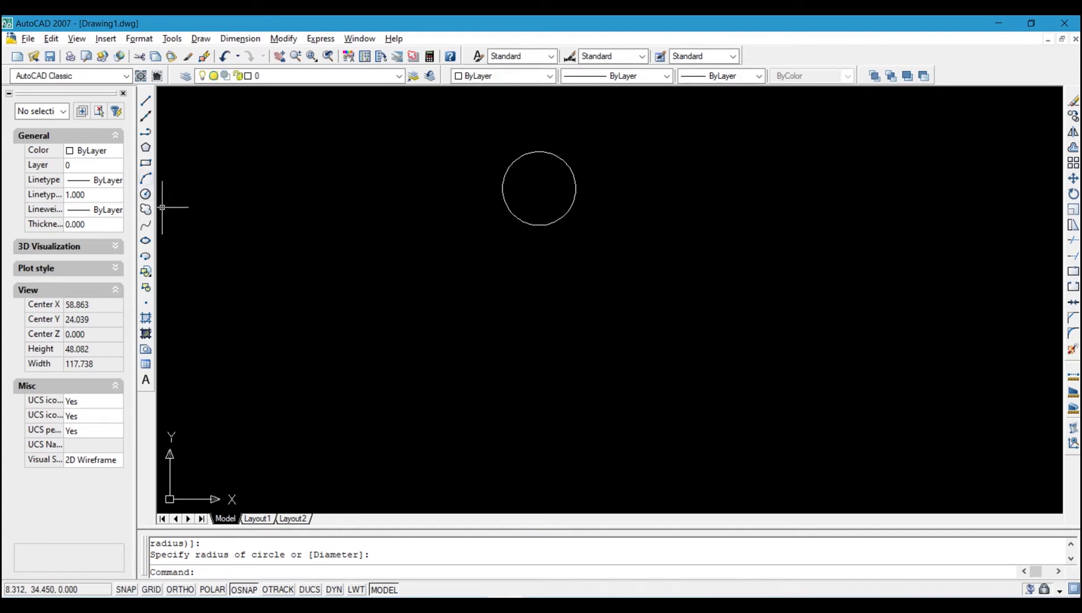
Draw a small rectangle to the left of the circle, slightly less tall than the circle
left_click(146, 163)
left_click(377, 152)
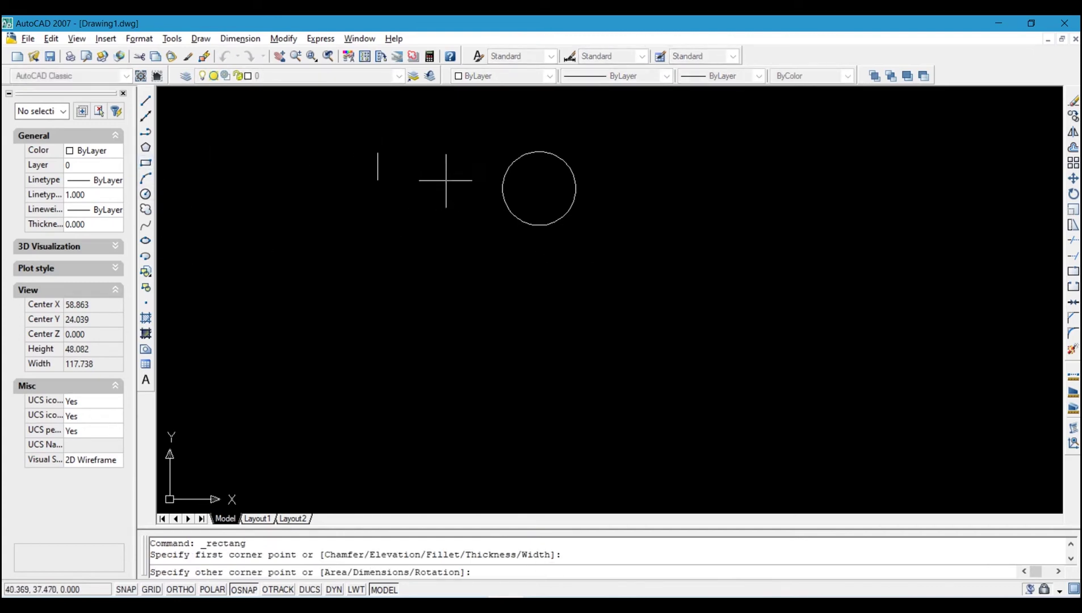
left_click(441, 205)
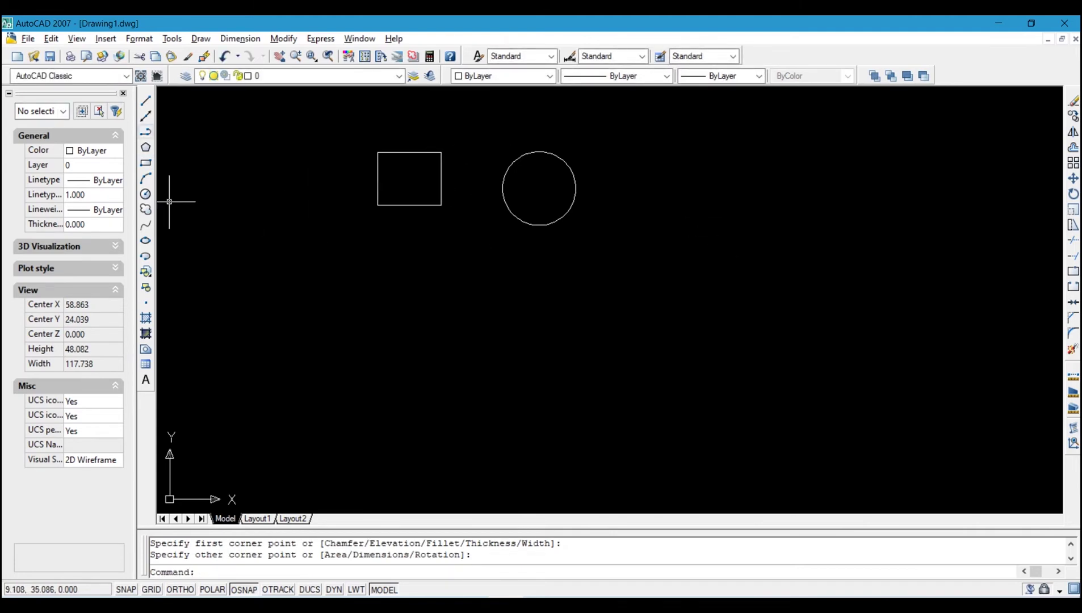
Draw a four-sided polyline below and right of the circle from about (61.05, 29.84) back to its start, and select it
left_click(145, 132)
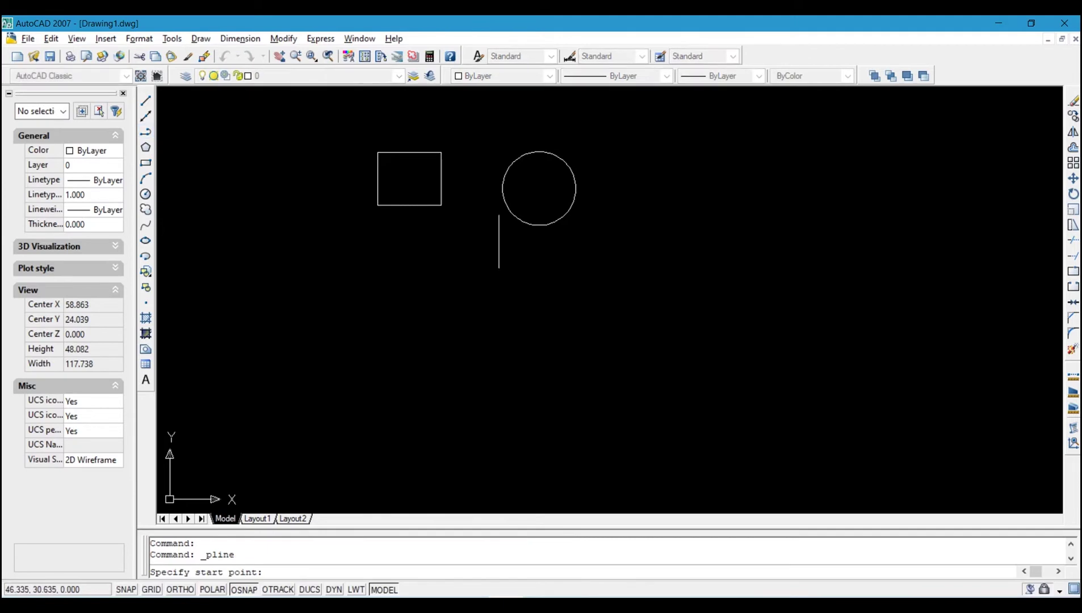
left_click(629, 248)
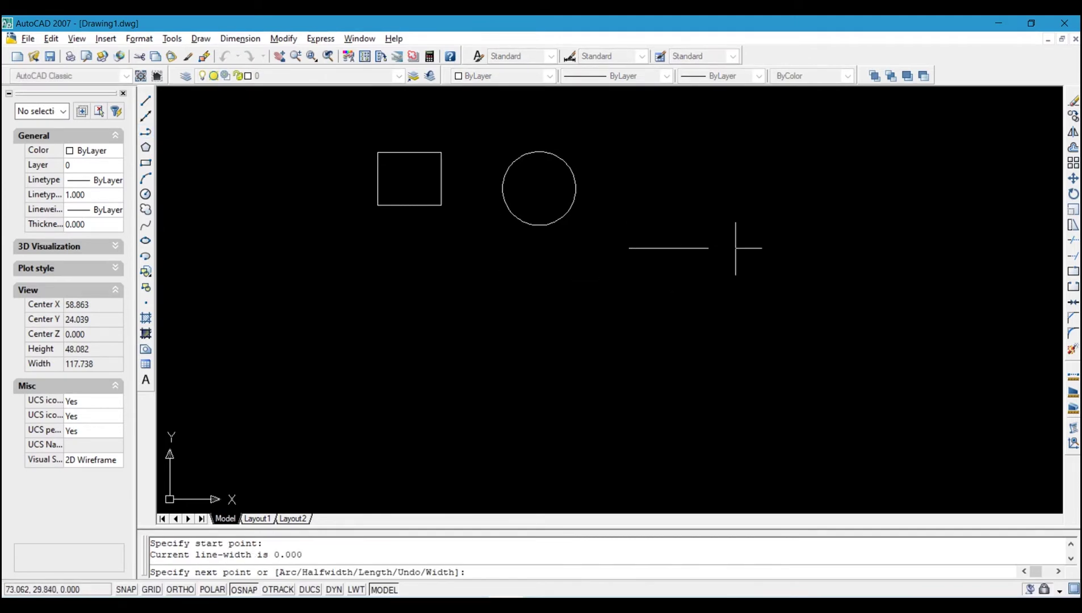
left_click(736, 248)
left_click(736, 306)
left_click(615, 301)
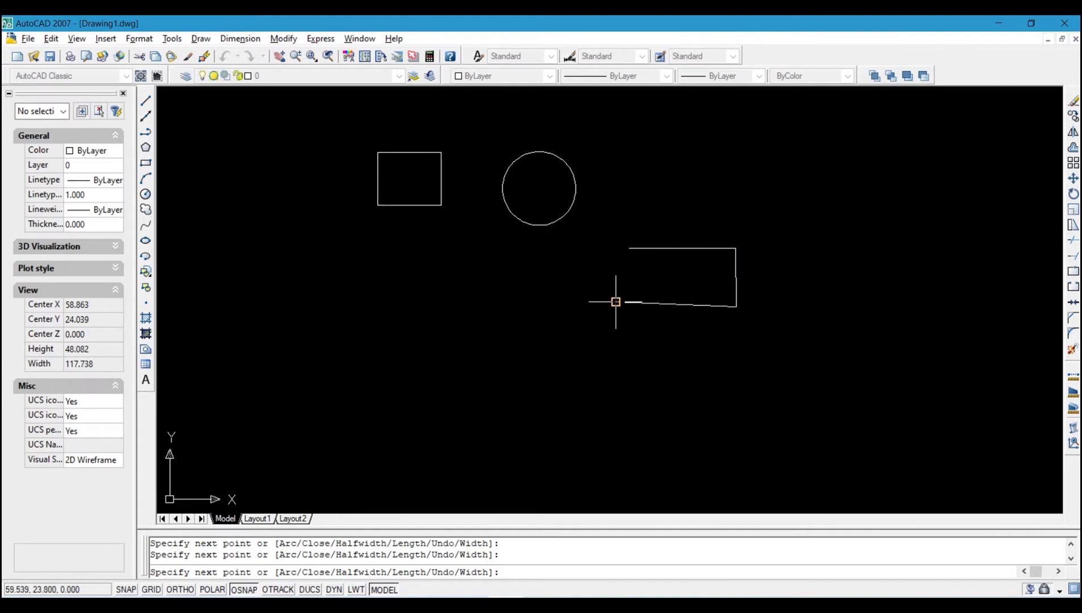
left_click(629, 248)
key("Return")
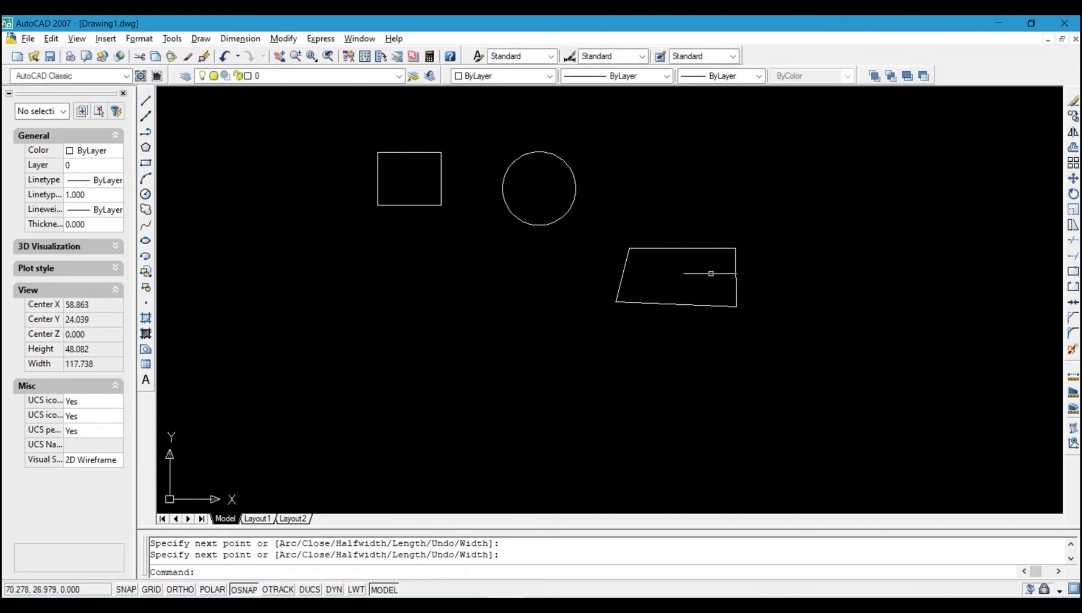
left_click(737, 293)
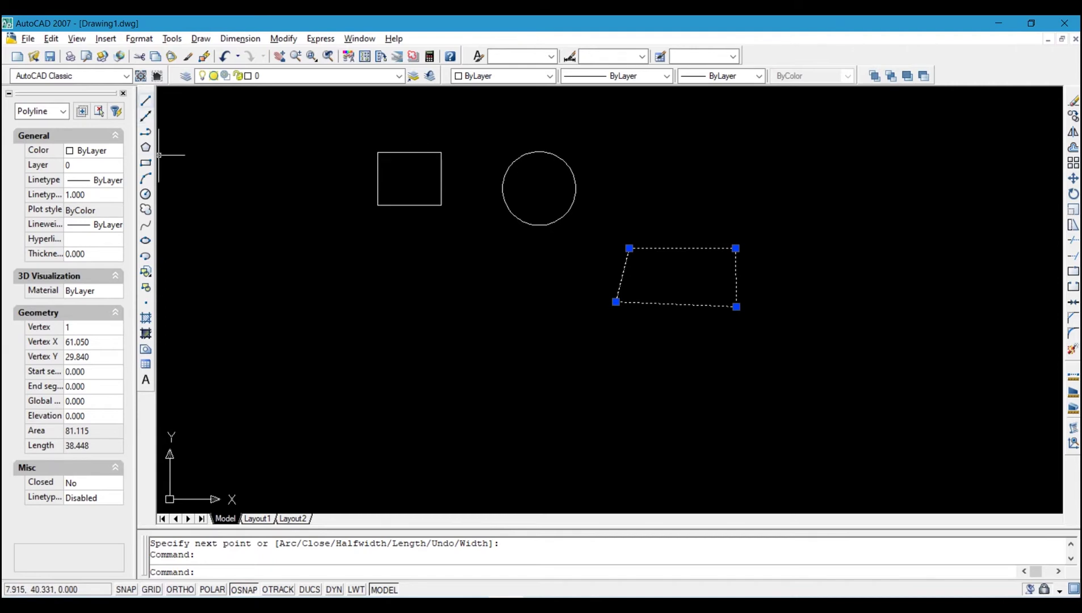
Draw a closed four-sided outline from separate lines to the right of the polyline, with its lower-left corner at about (80.86, 20.14)
left_click(145, 100)
left_click(795, 257)
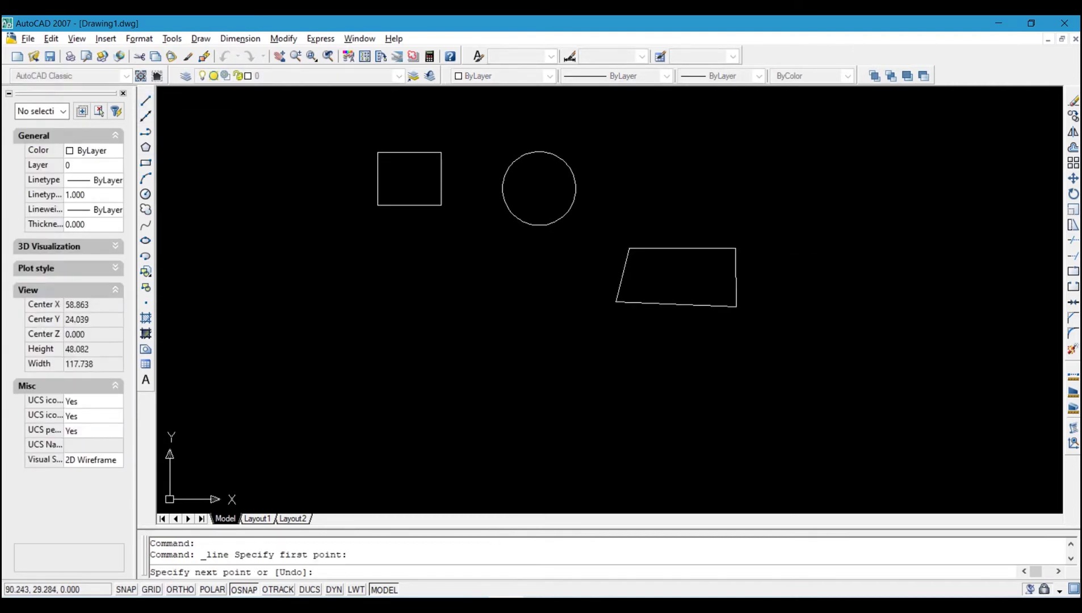
left_click(906, 252)
left_click(907, 316)
left_click(805, 334)
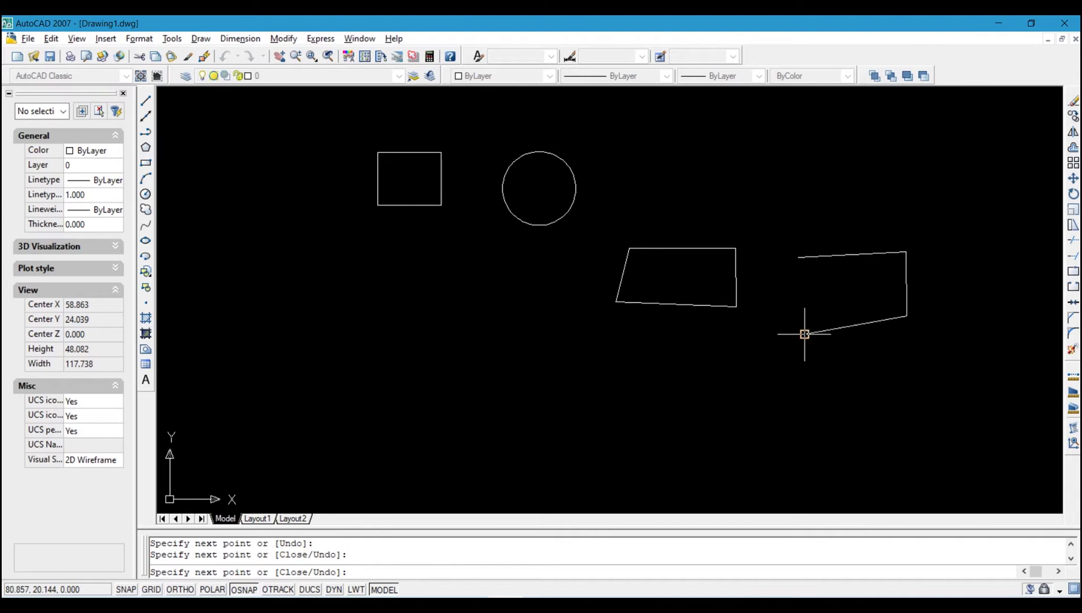
left_click(798, 257)
key("Return")
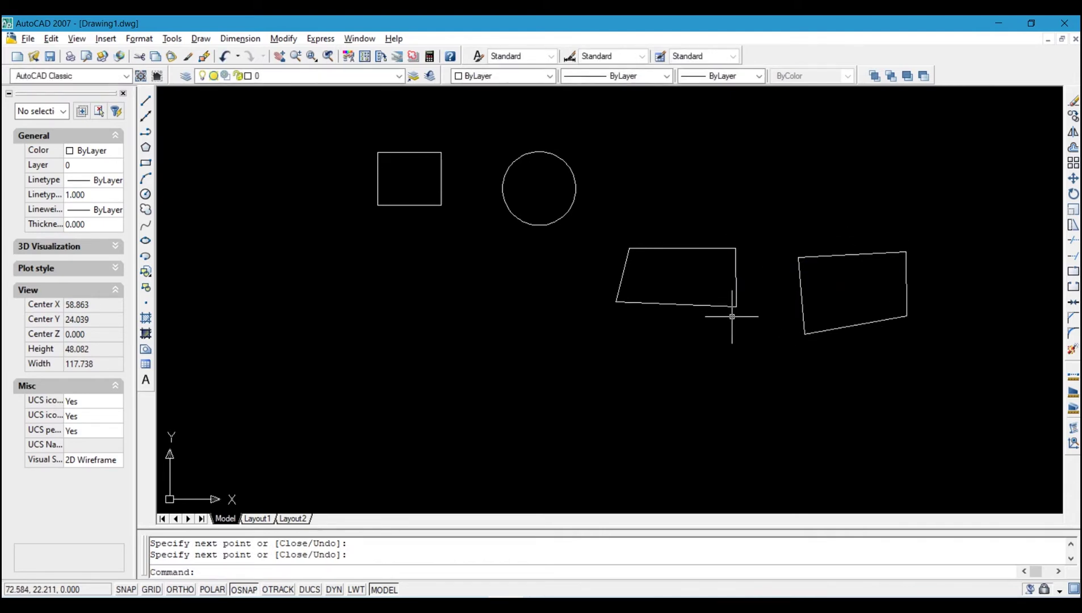
Compare how the four-sided polyline and a single side of the line-drawn outline select, and clear the selection
left_click(735, 285)
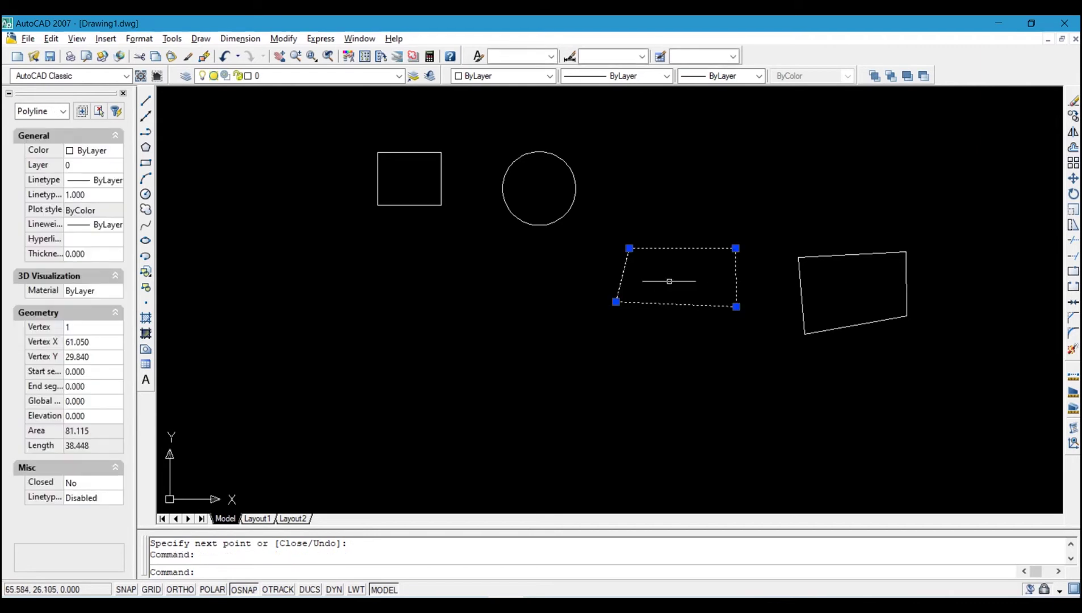
left_click(798, 289)
left_click(796, 284)
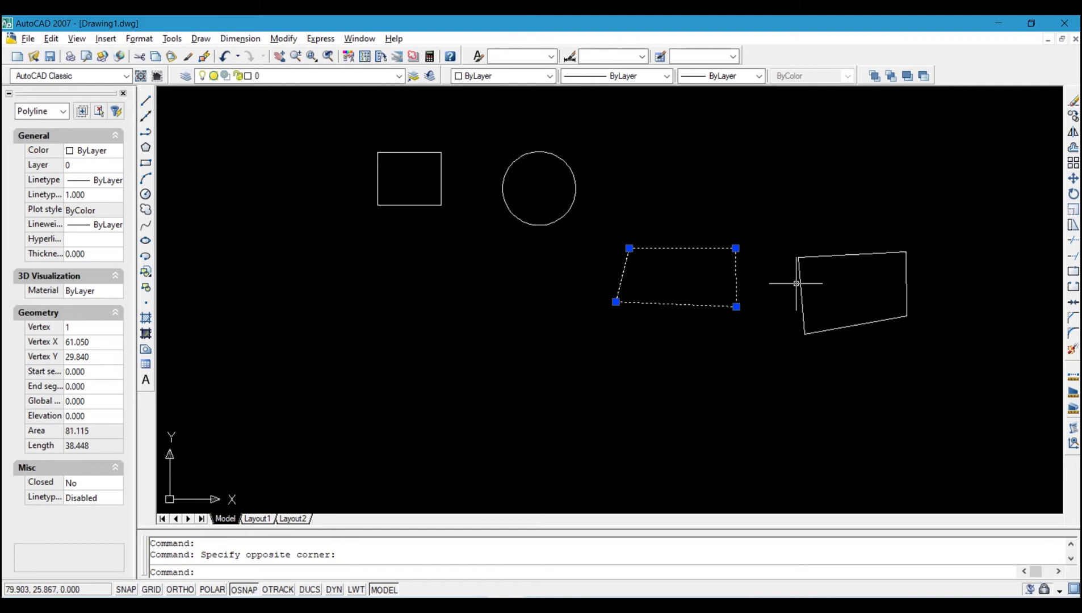
left_click(797, 284)
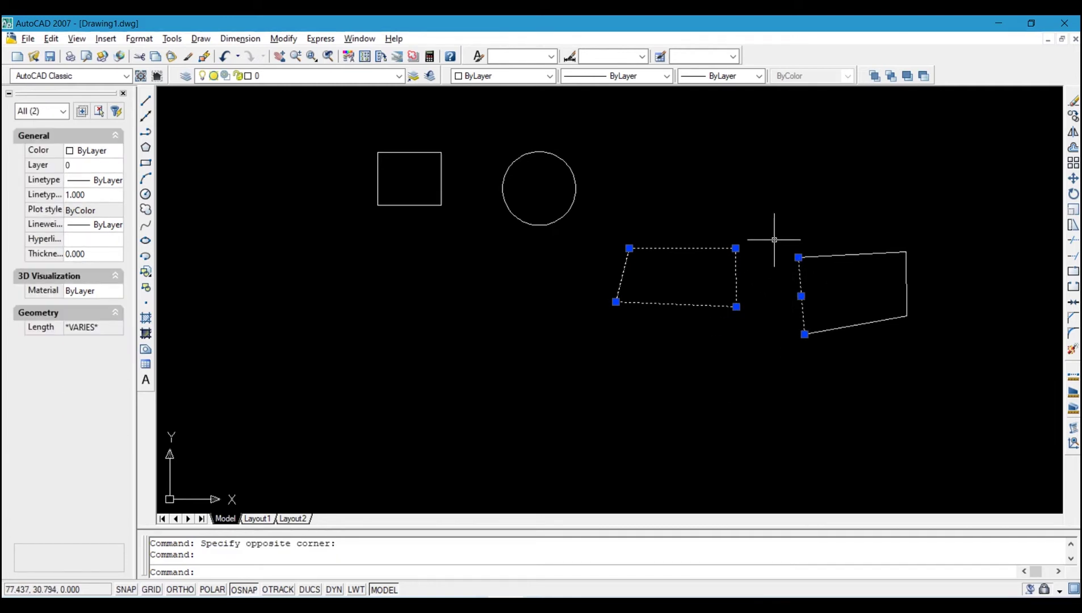
key("Escape")
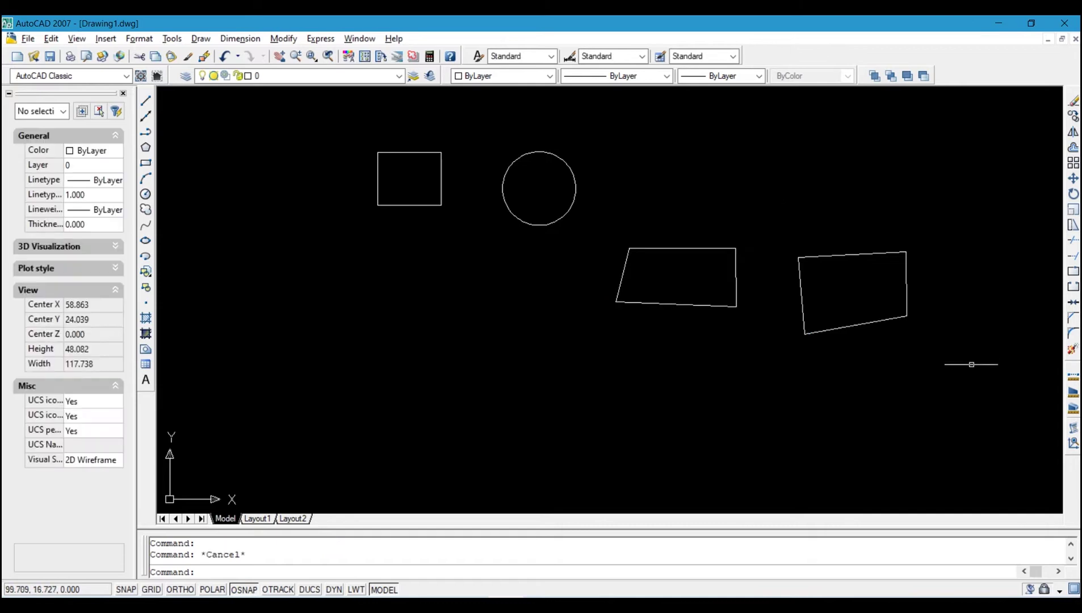
Select all the shapes in the drawing with one crossing window and erase them
left_click(973, 396)
left_click(303, 142)
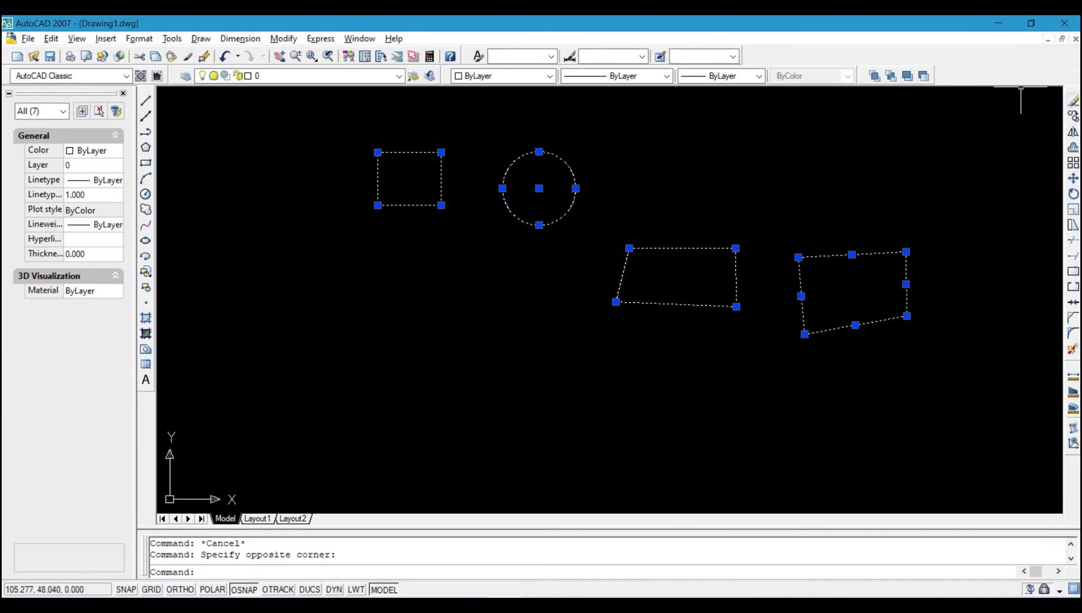
key("Delete")
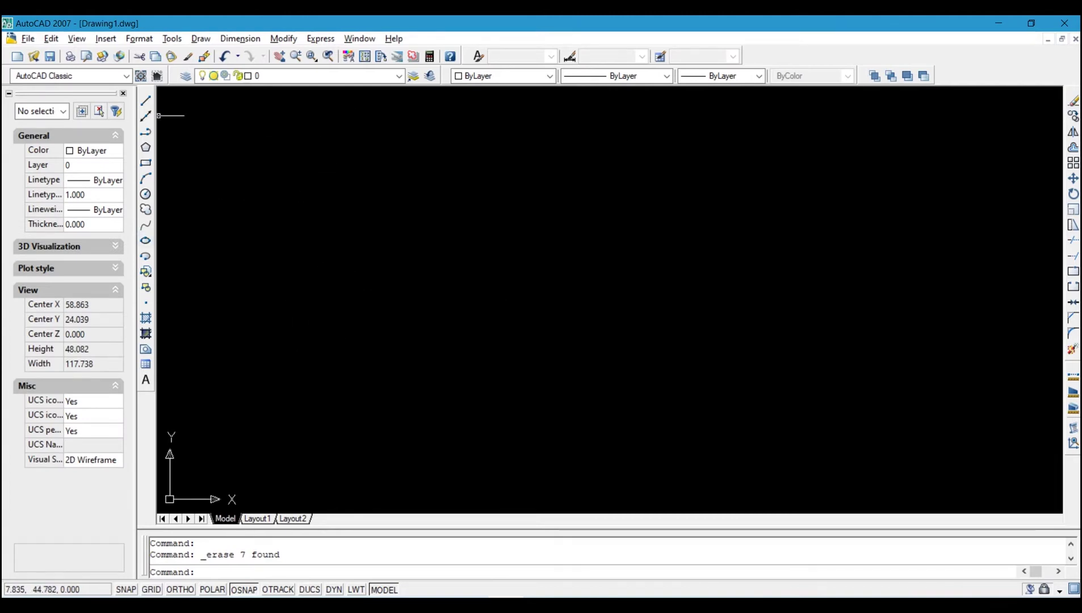
Draw a four-sided polyline in the upper middle of the empty drawing, ending back at its start point
left_click(146, 132)
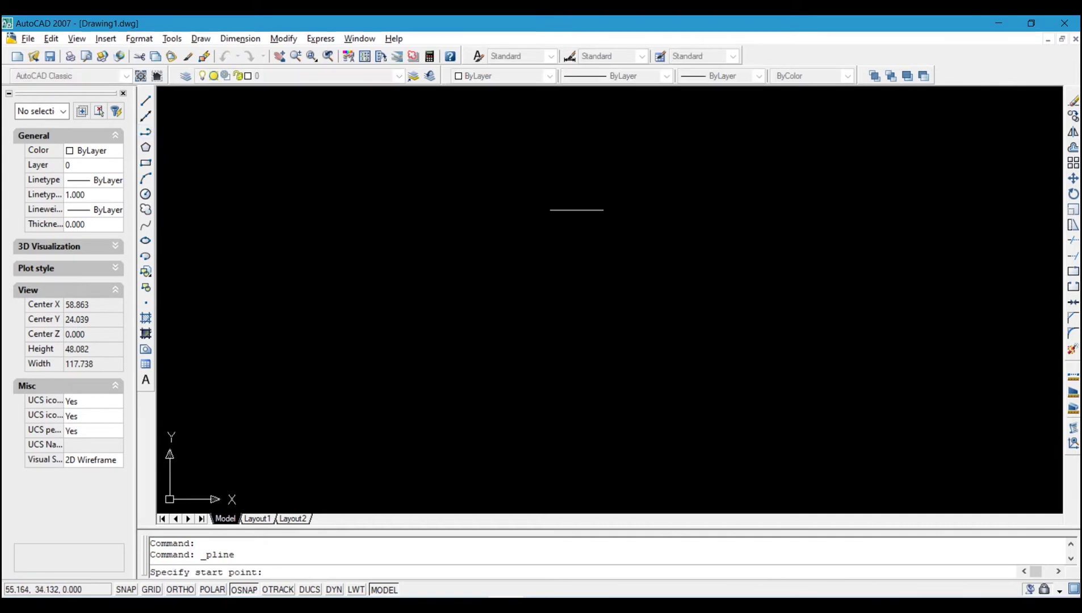
left_click(585, 212)
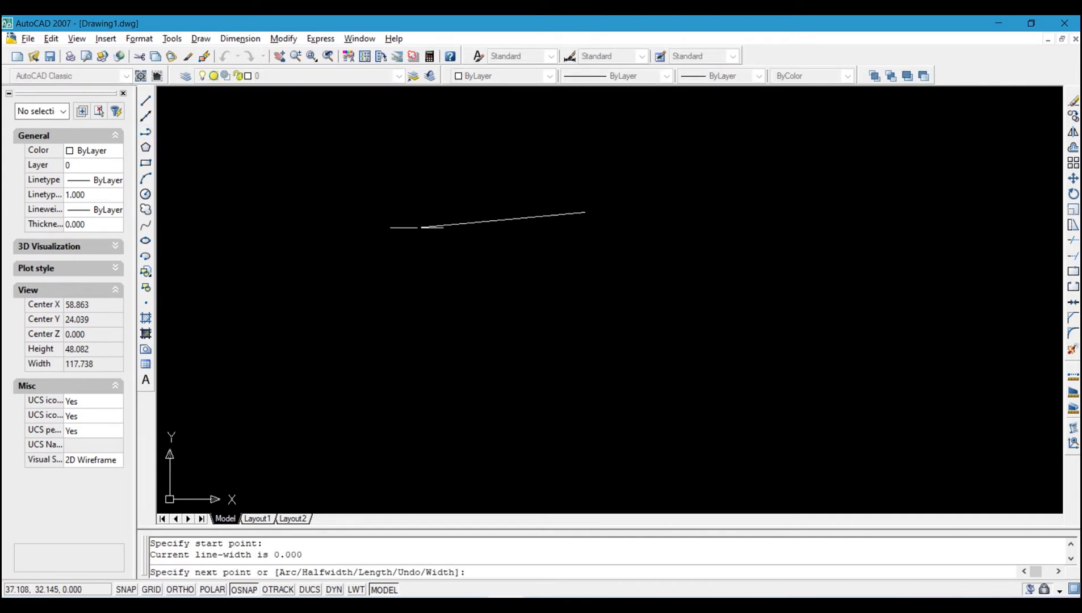
left_click(680, 199)
left_click(680, 278)
left_click(560, 290)
left_click(585, 212)
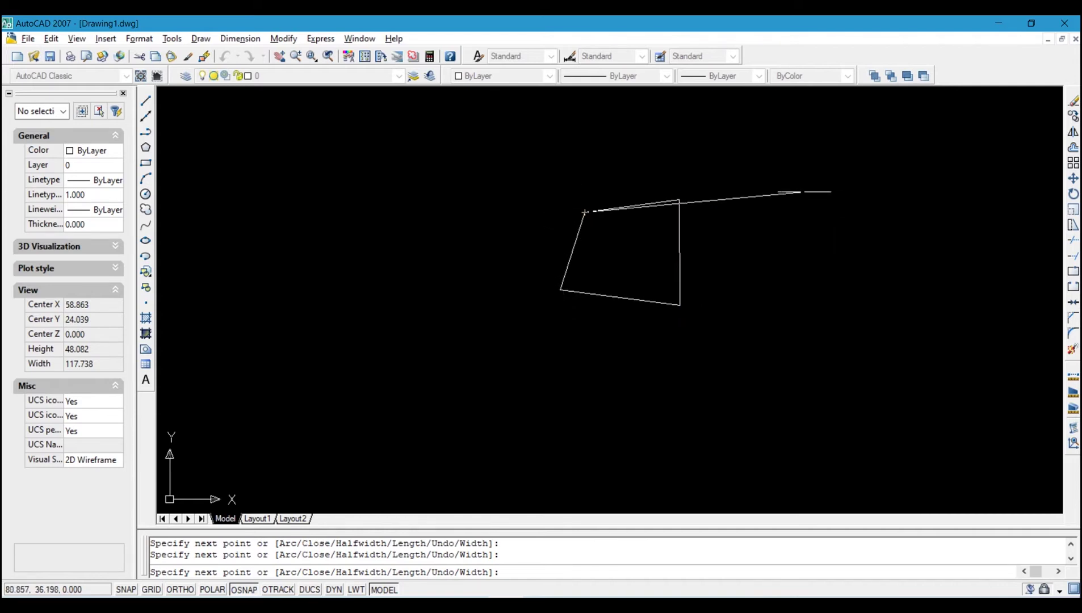
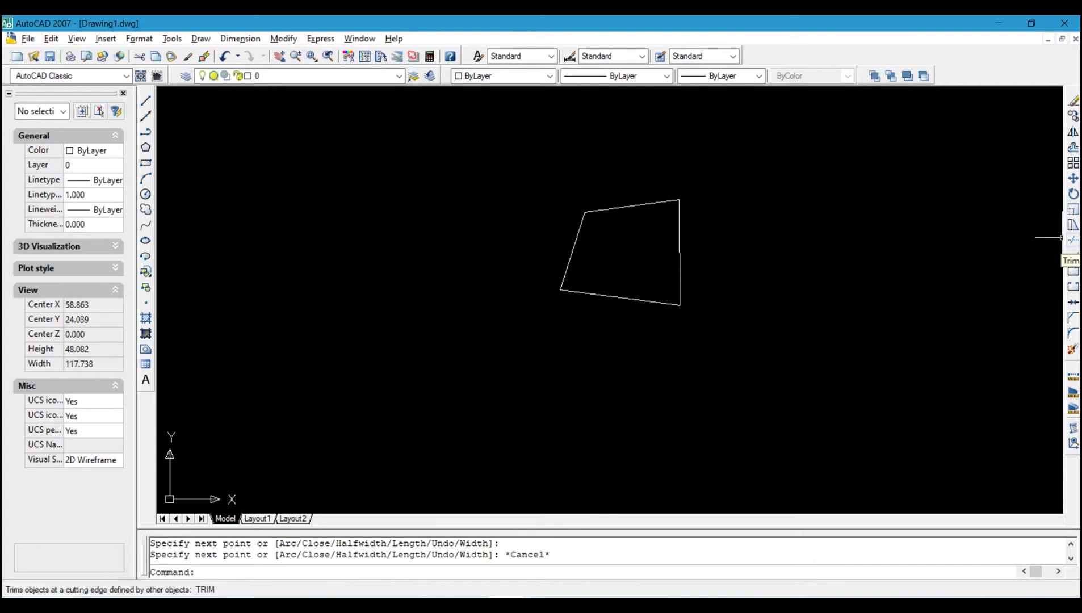
Trim away the right side of the four-sided polyline, using all objects as cutting edges
left_click(1072, 240)
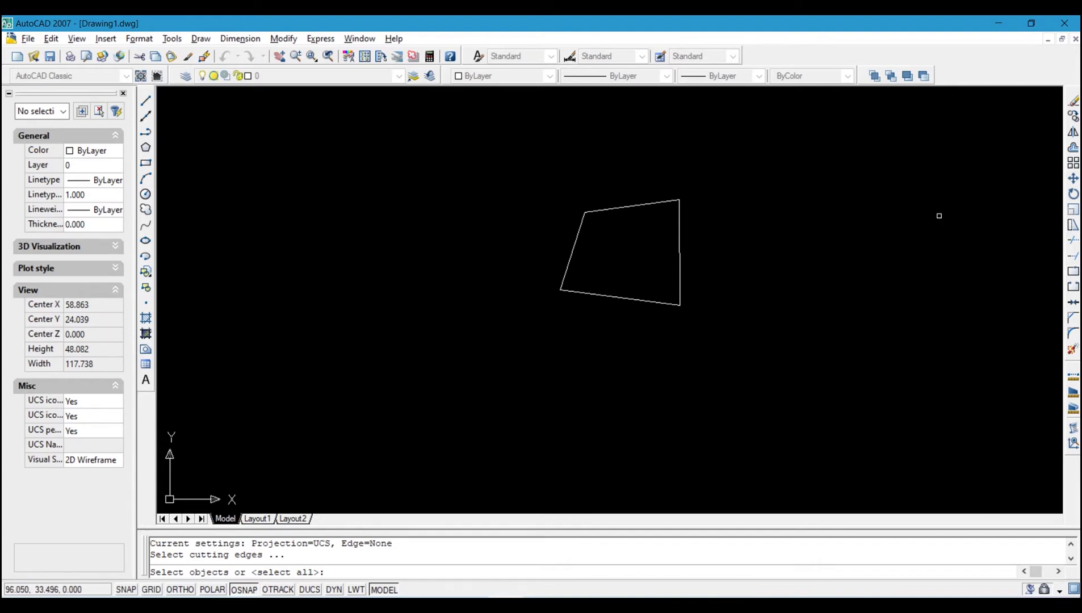
key("Return")
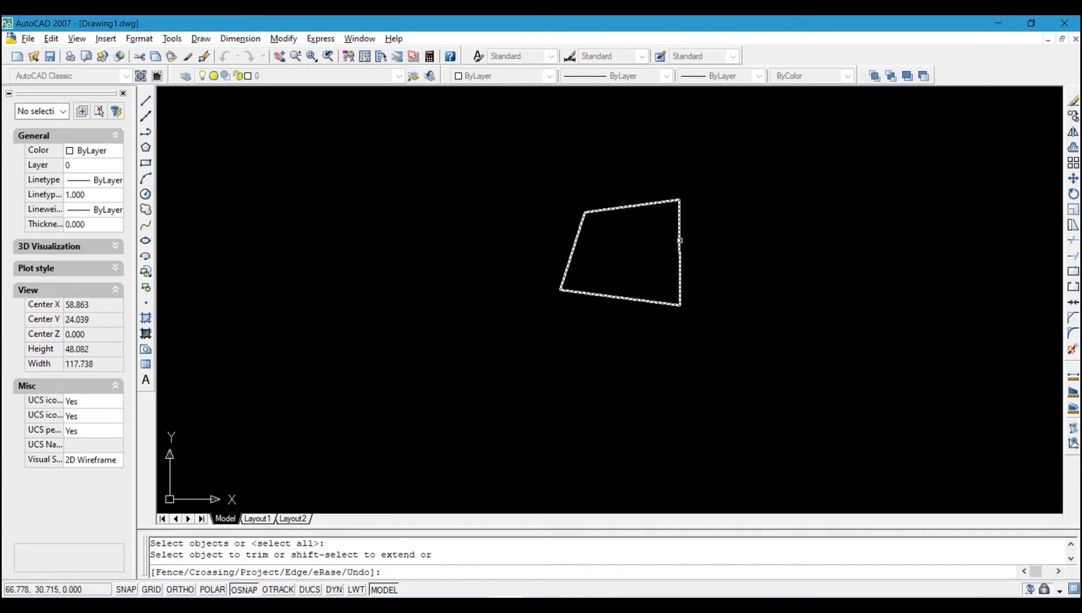
left_click(680, 240)
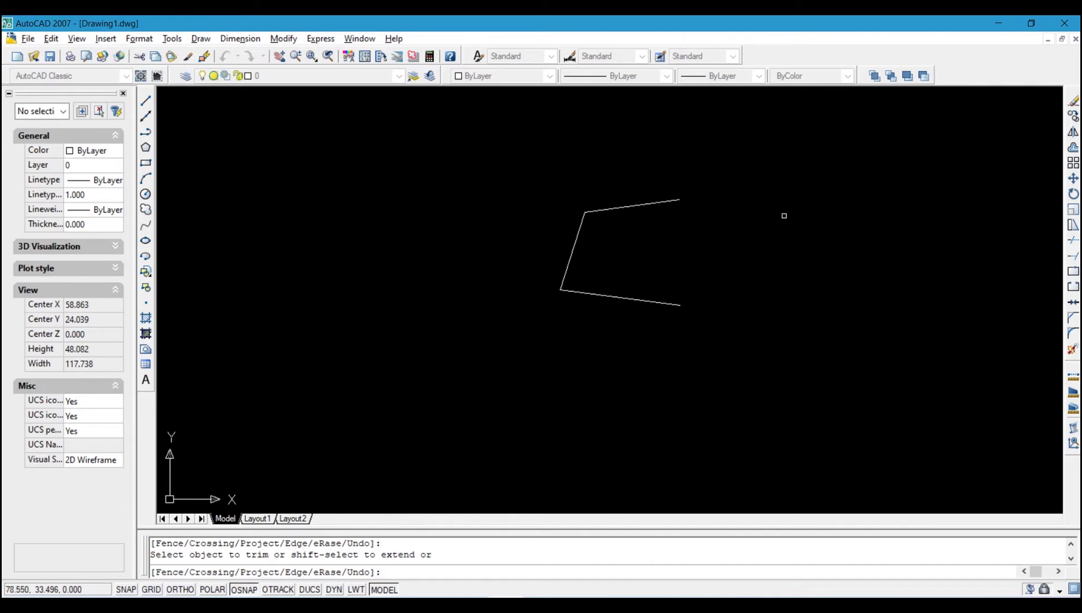
key("Escape")
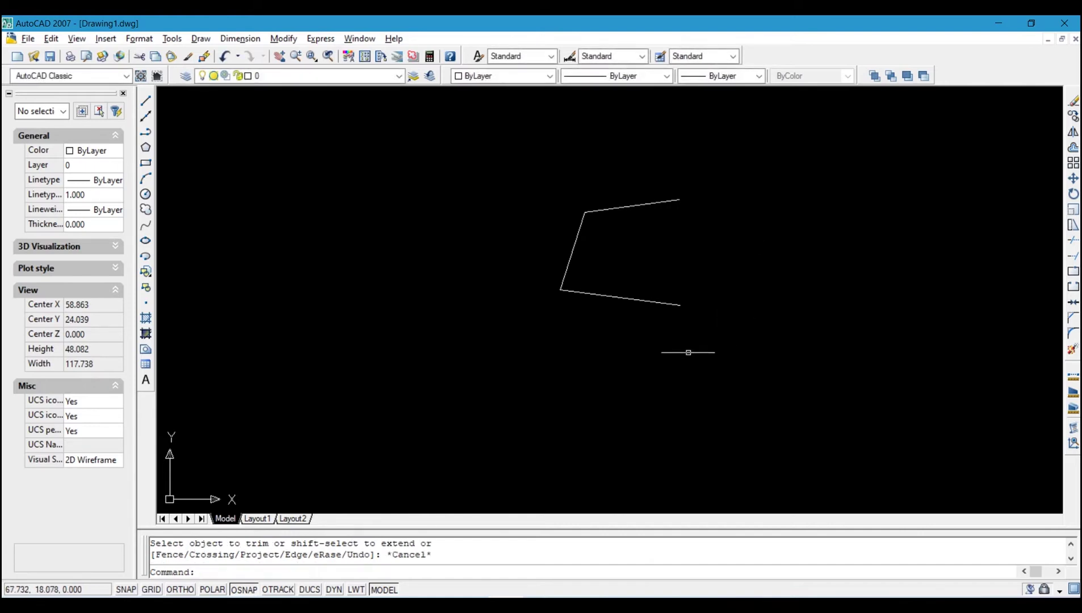
Preselect both remaining polyline pieces as cutting edges and trim away the slanted left side
left_click(696, 348)
left_click(604, 141)
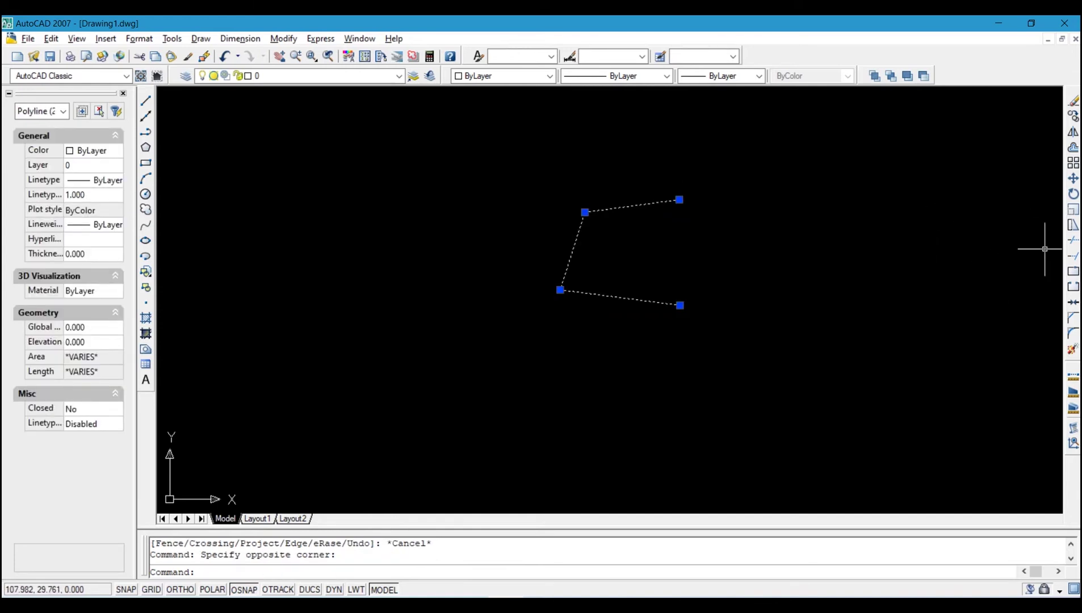
left_click(1072, 240)
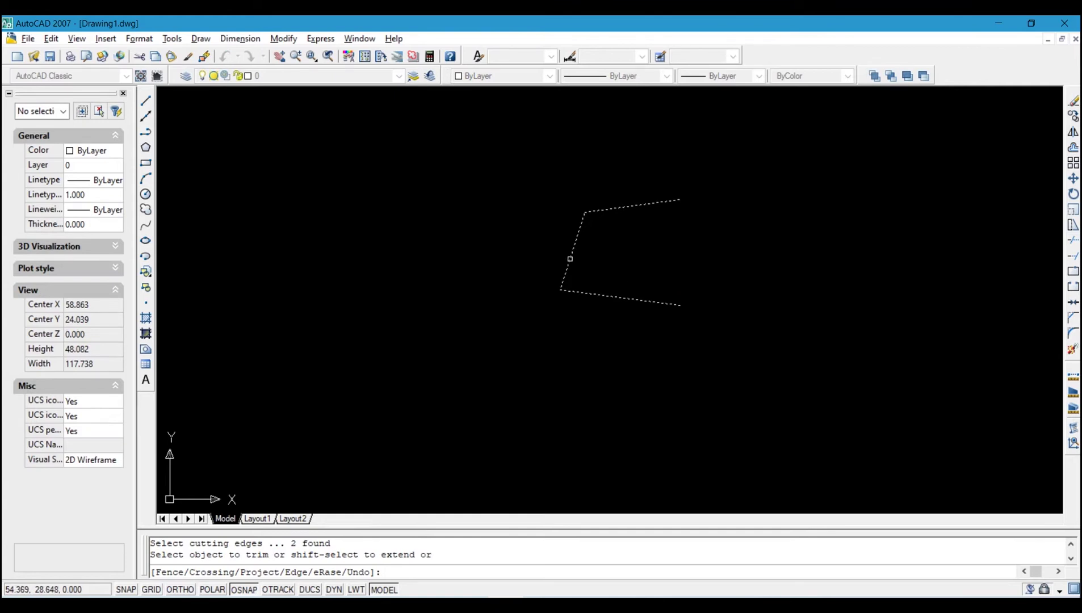
left_click(569, 258)
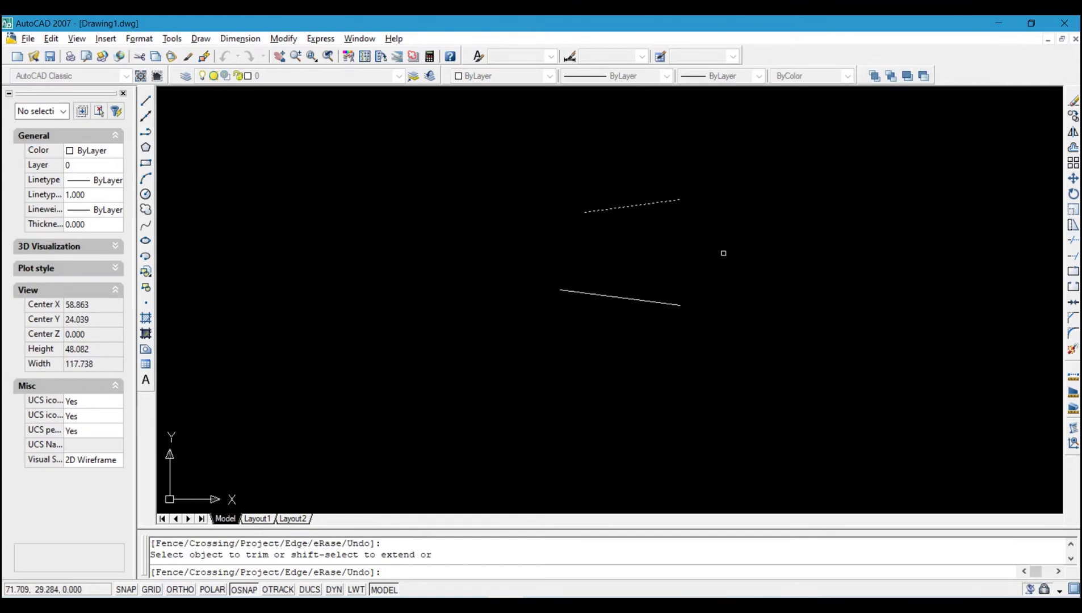
key("Escape")
key("Escape")
Select the two leftover segments with a crossing window and erase them
left_click(720, 358)
left_click(565, 165)
key("Delete")
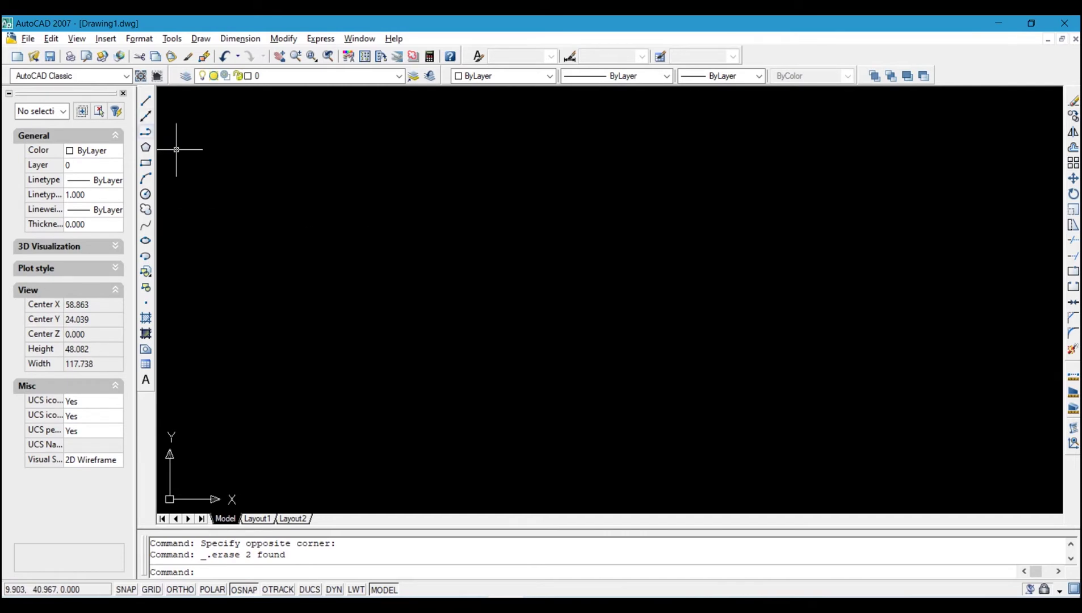
Draw a nearly horizontal polyline in the upper left of the drawing, ending at about (44.98, 34.21)
left_click(146, 132)
left_click(304, 210)
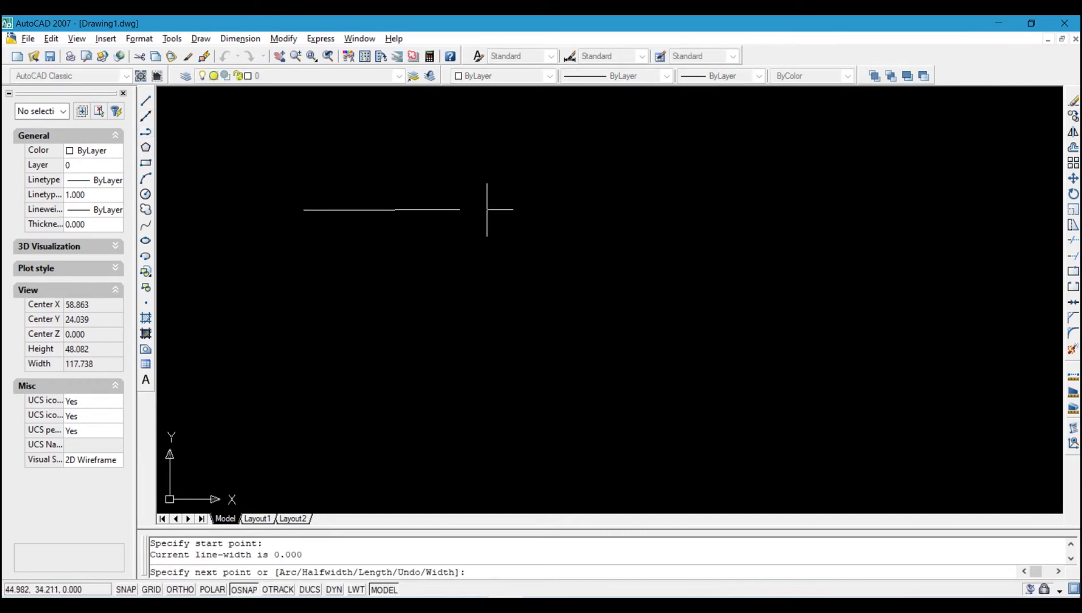
left_click(423, 209)
left_click(487, 209)
key("Return")
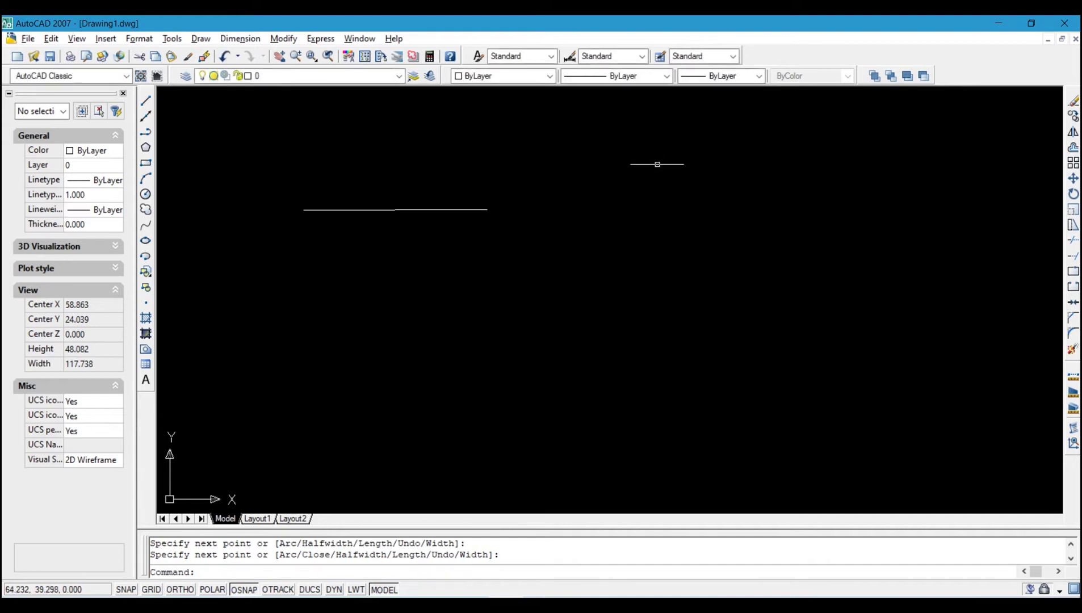
Draw a nearly vertical polyline about 15 units long to the right of the horizontal one, starting at about (60.49, 41.05)
key("Return")
left_click(624, 148)
left_click(629, 282)
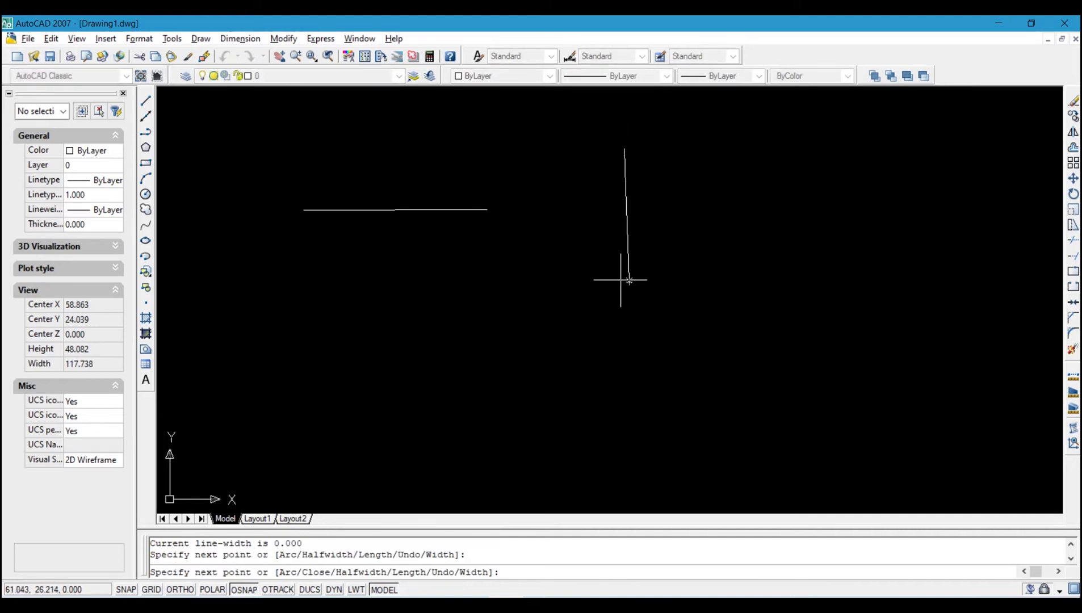
key("Return")
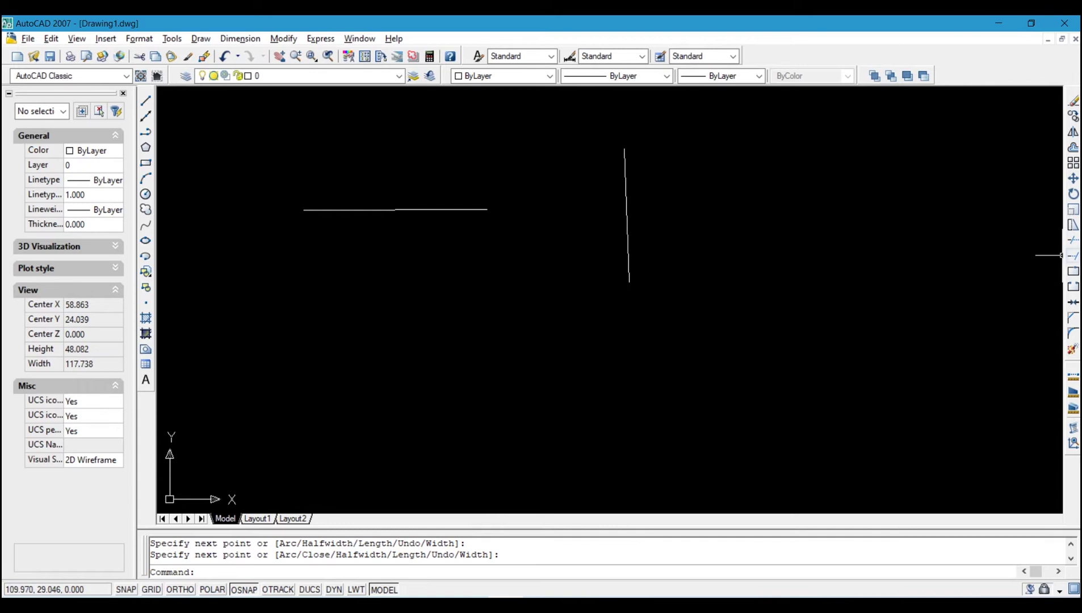
Extend the horizontal polyline to the vertical one with all objects as boundary edges, and undo the extension
left_click(1072, 255)
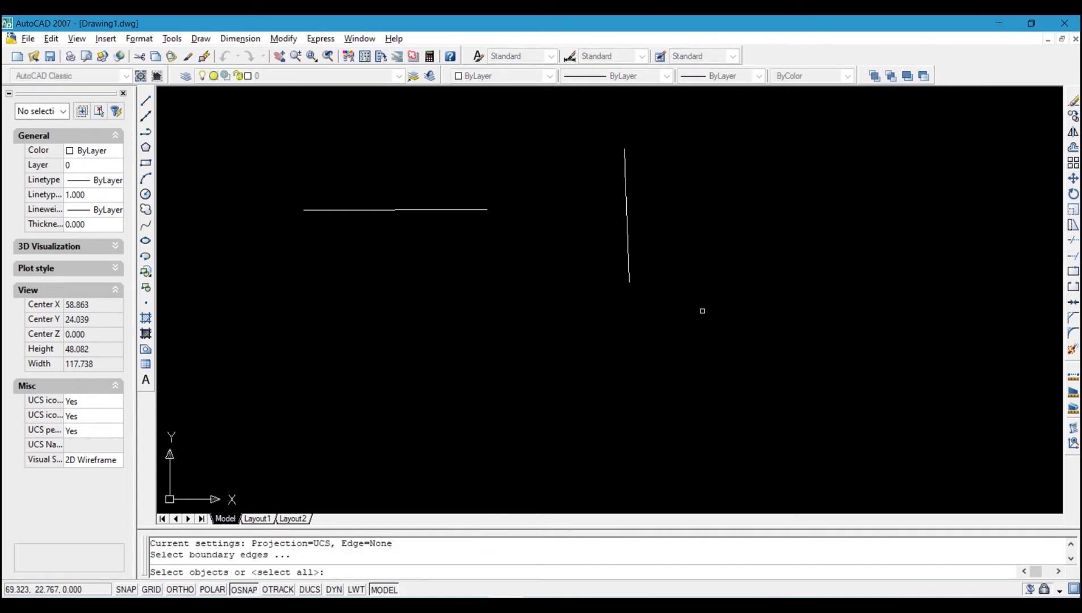
key("Return")
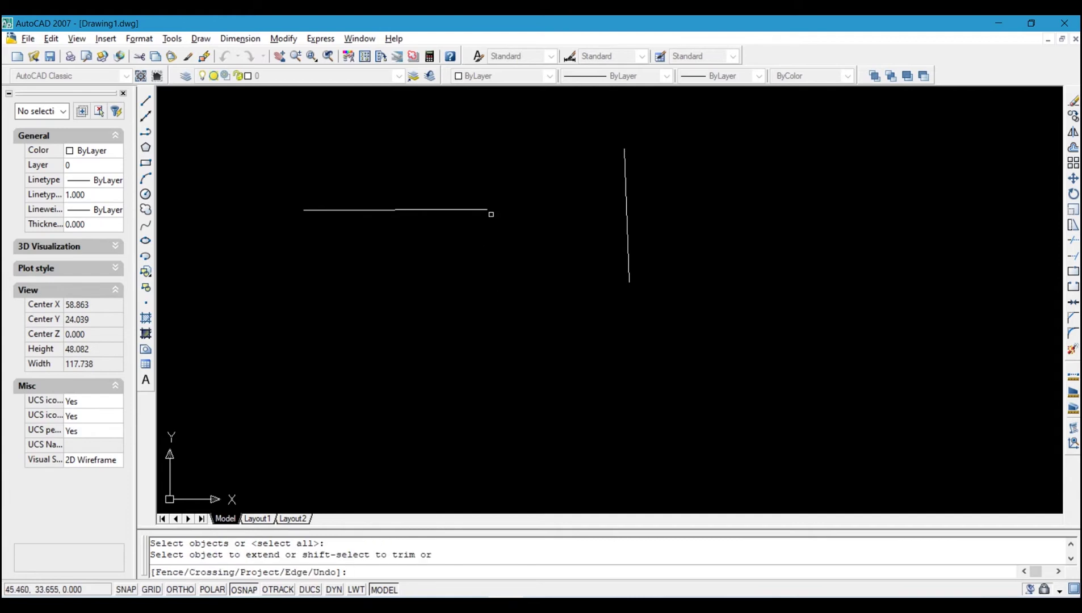
left_click(486, 208)
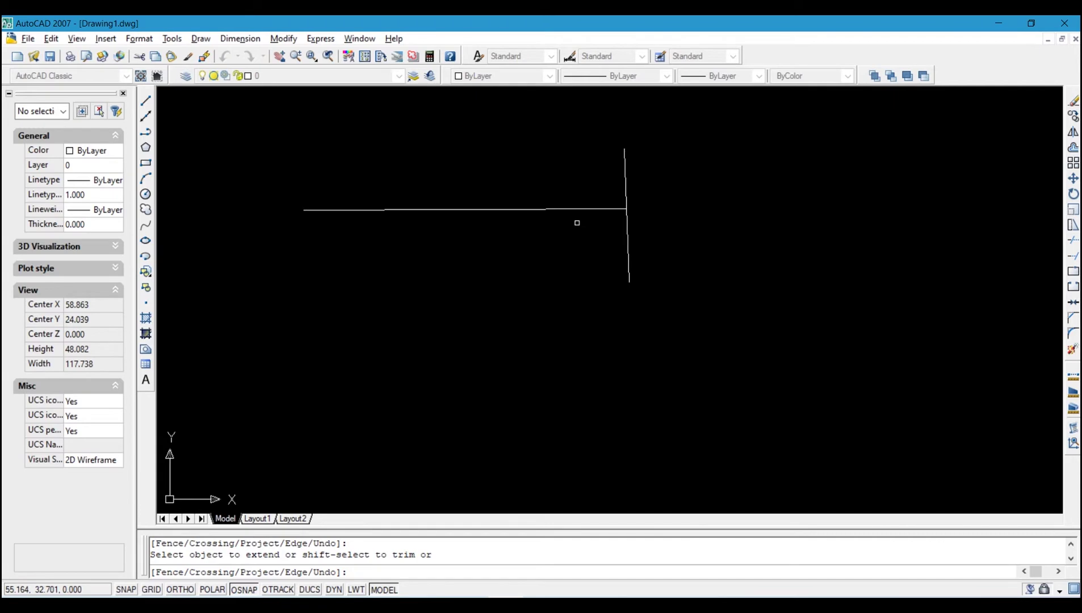
type("u")
key("Return")
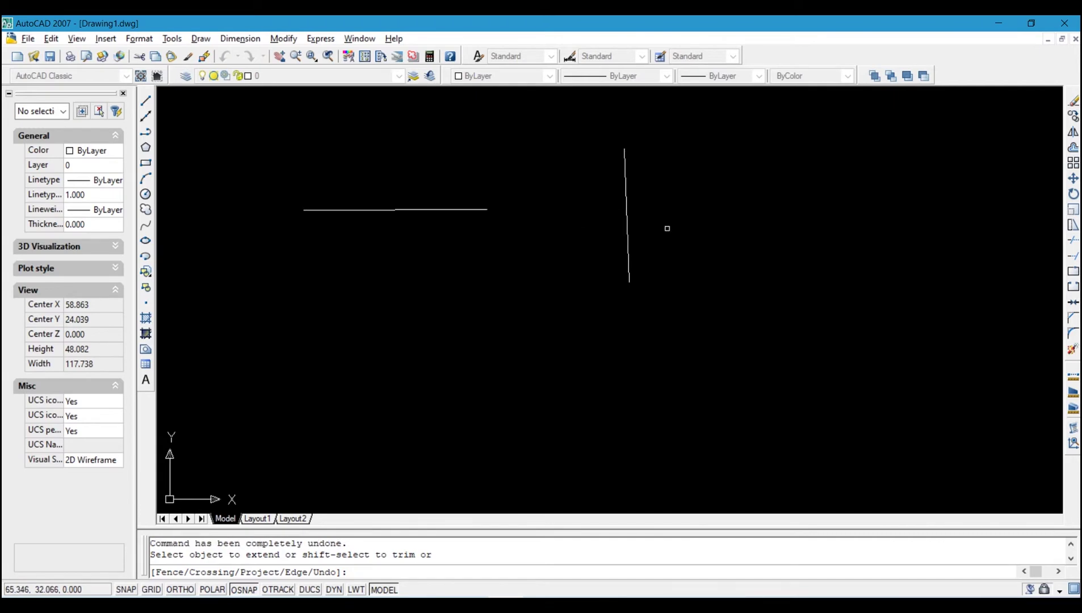
key("Escape")
Preselect only the vertical polyline as the boundary edge and extend the right end of the horizontal polyline to it
left_click(662, 230)
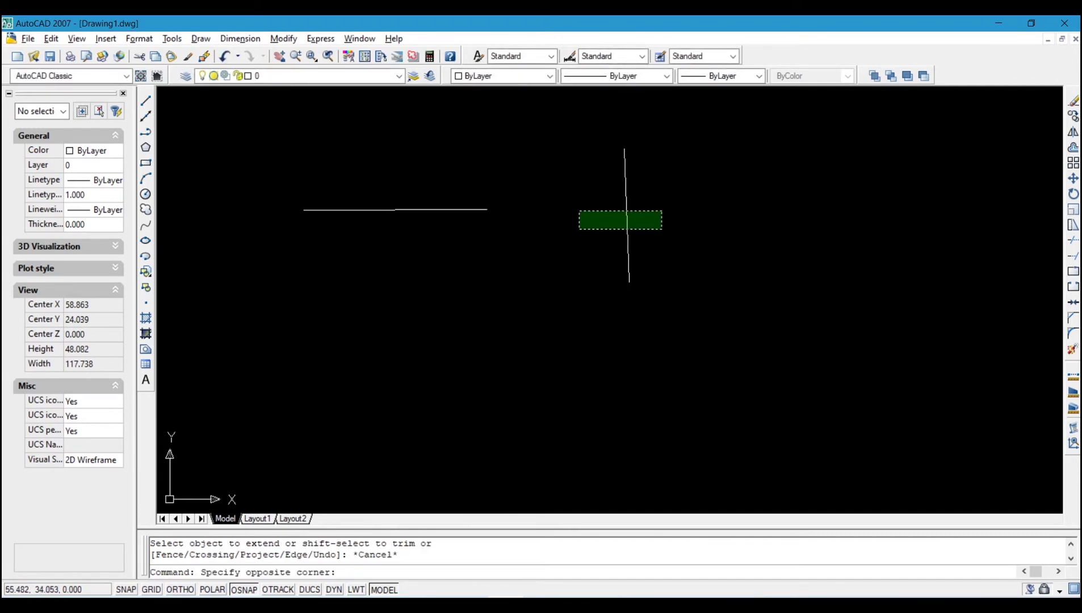
left_click(579, 211)
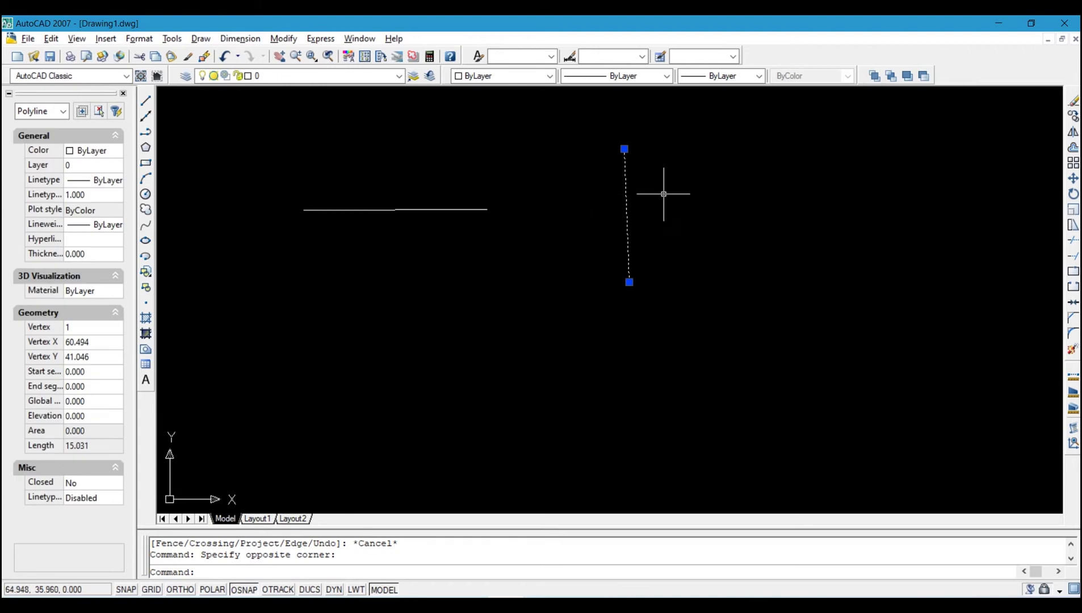
left_click(1073, 256)
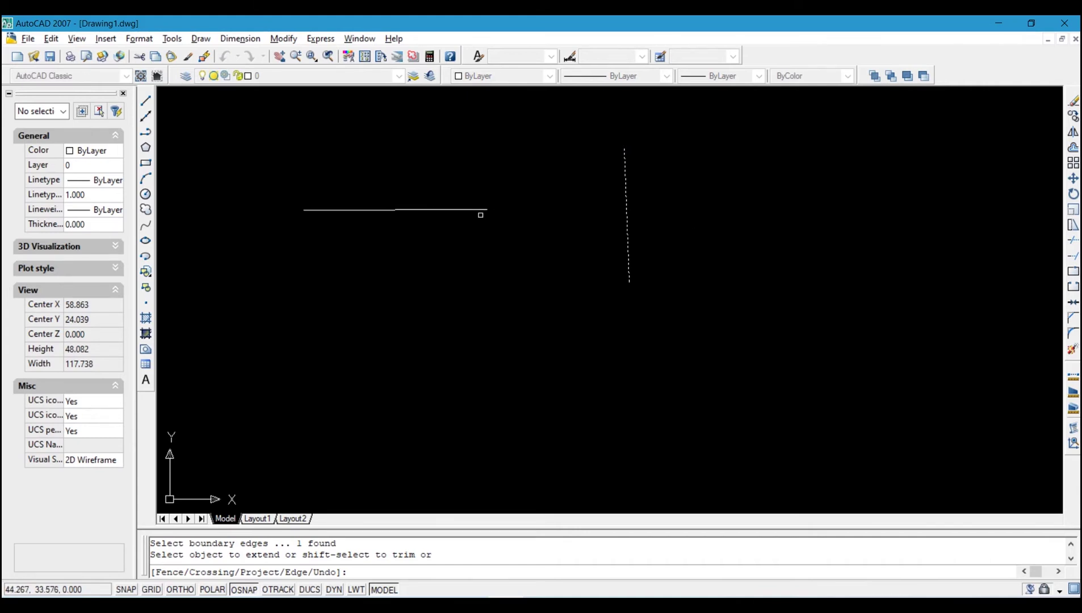
left_click(483, 210)
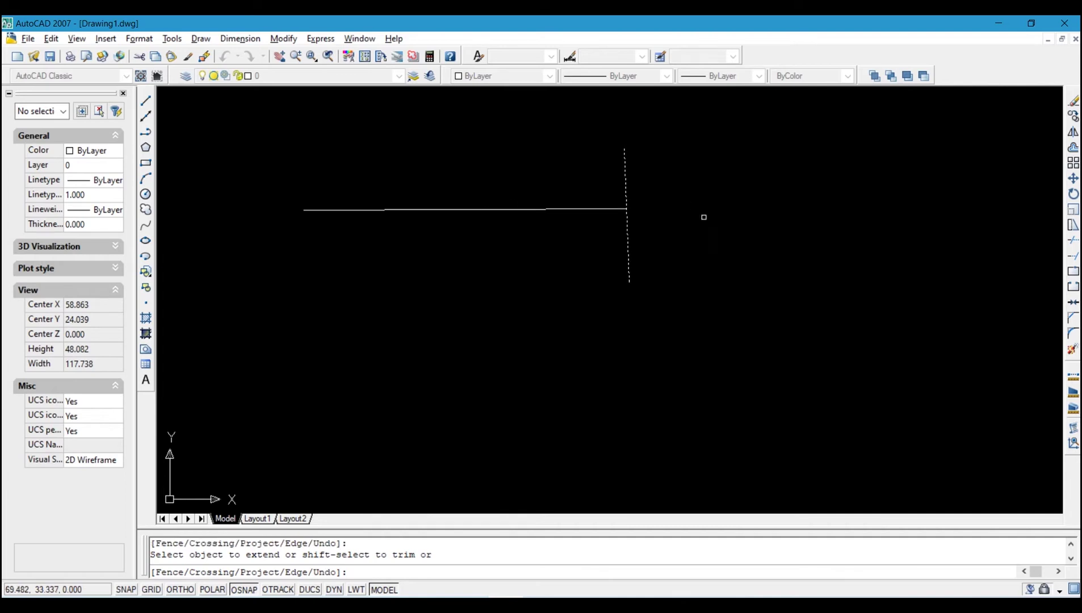
key("Escape")
Select both joined polylines with a crossing window and erase them
scroll(710, 292, "up", 2)
left_click(711, 293)
left_click(504, 124)
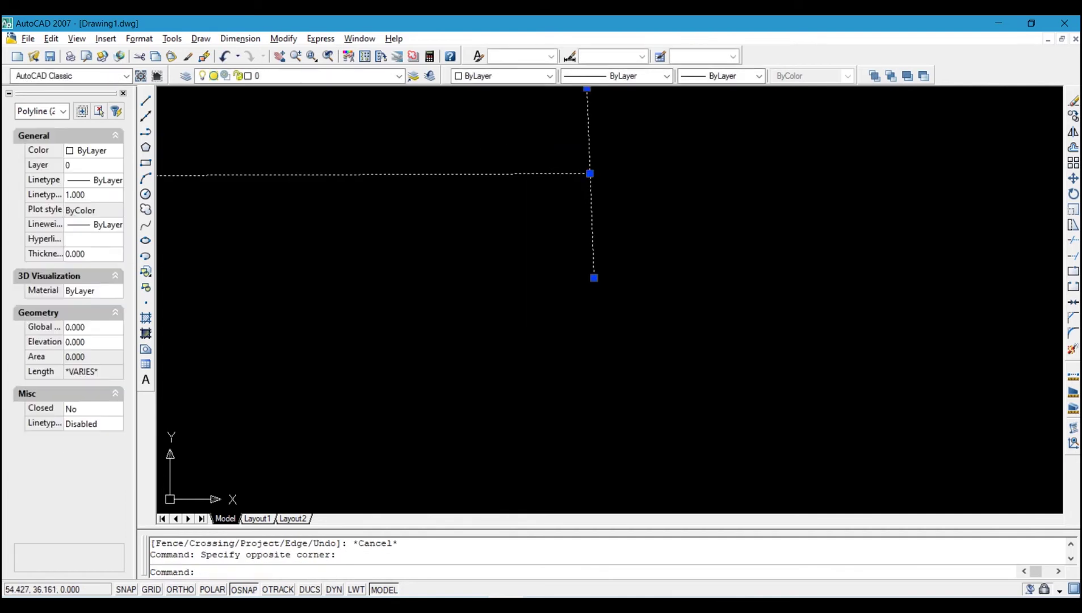
scroll(661, 288, "down", 2)
key("Delete")
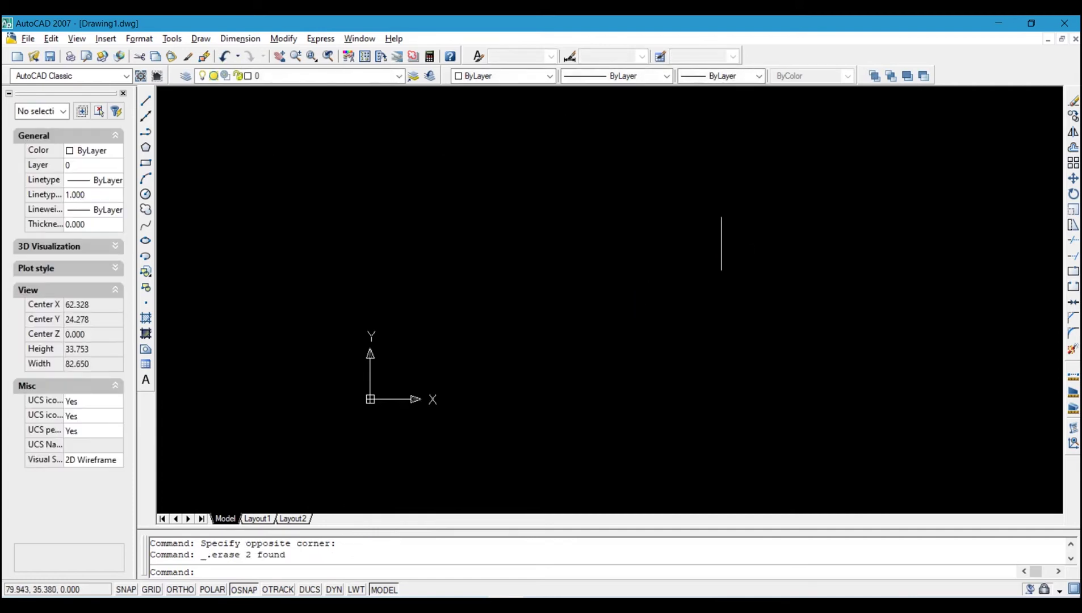
Zoom out and draw a closed triangle from three connected line segments
scroll(688, 241, "up", 1)
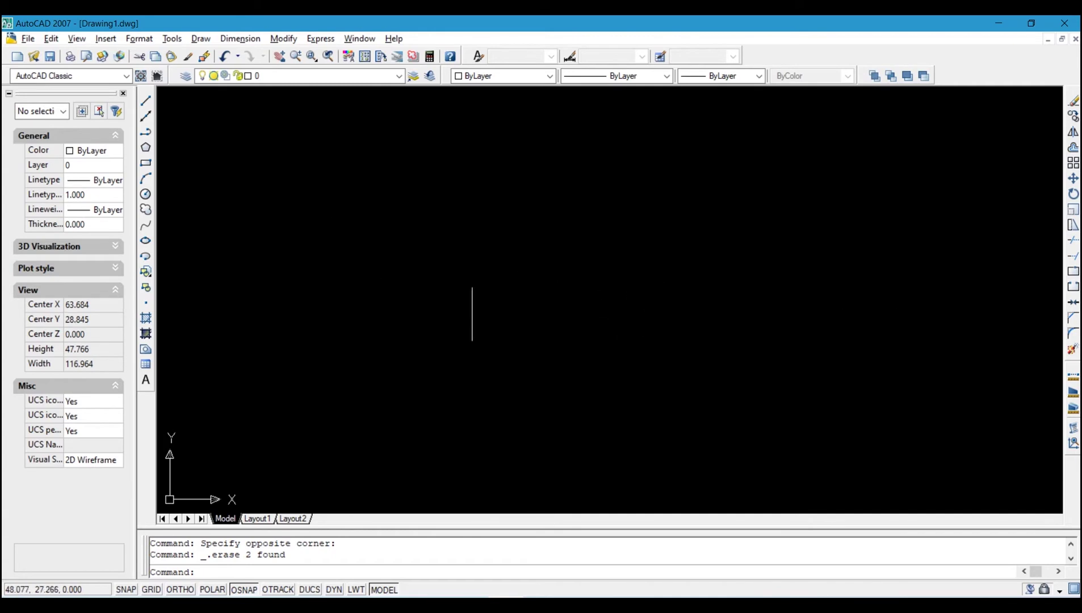
left_click(146, 100)
left_click(314, 210)
left_click(459, 236)
left_click(407, 281)
left_click(314, 209)
key("Escape")
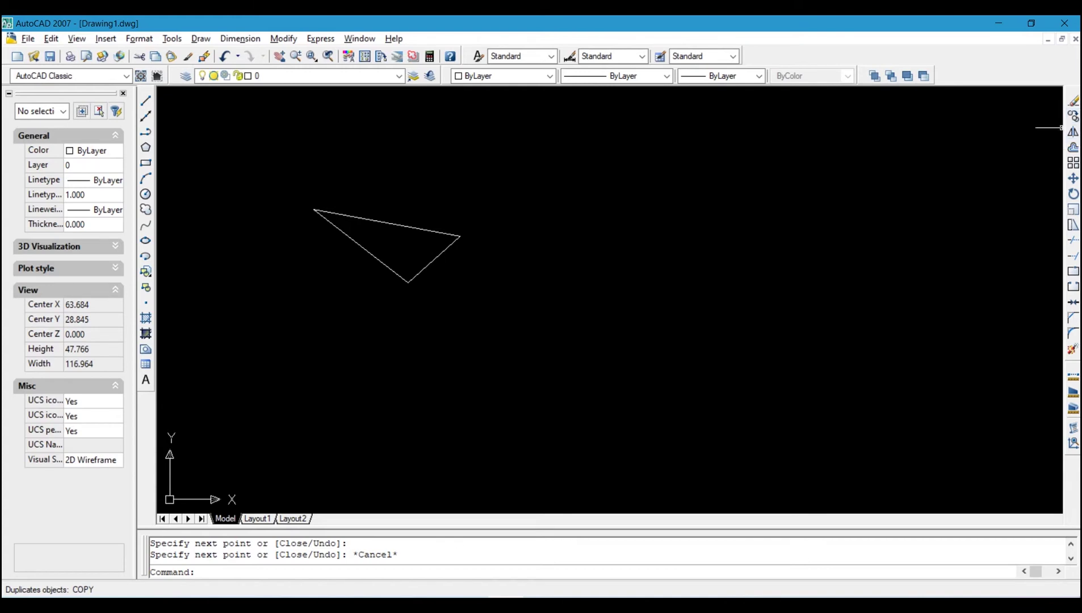
key("Escape")
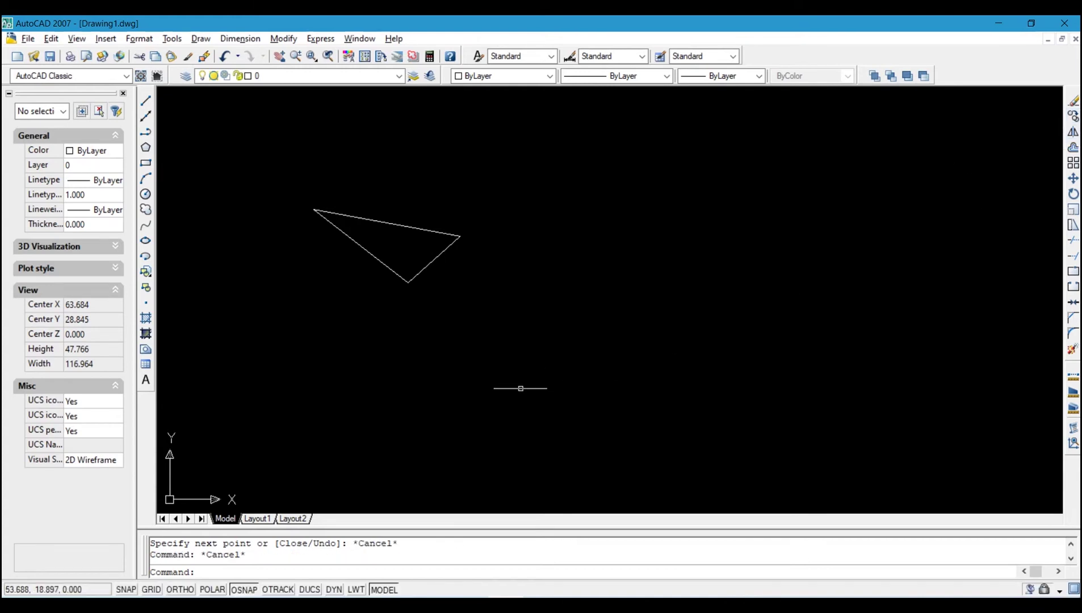
Copy the triangle four times, using its lowest vertex as the base point and placing the copies apart across the empty drawing area
left_click(482, 321)
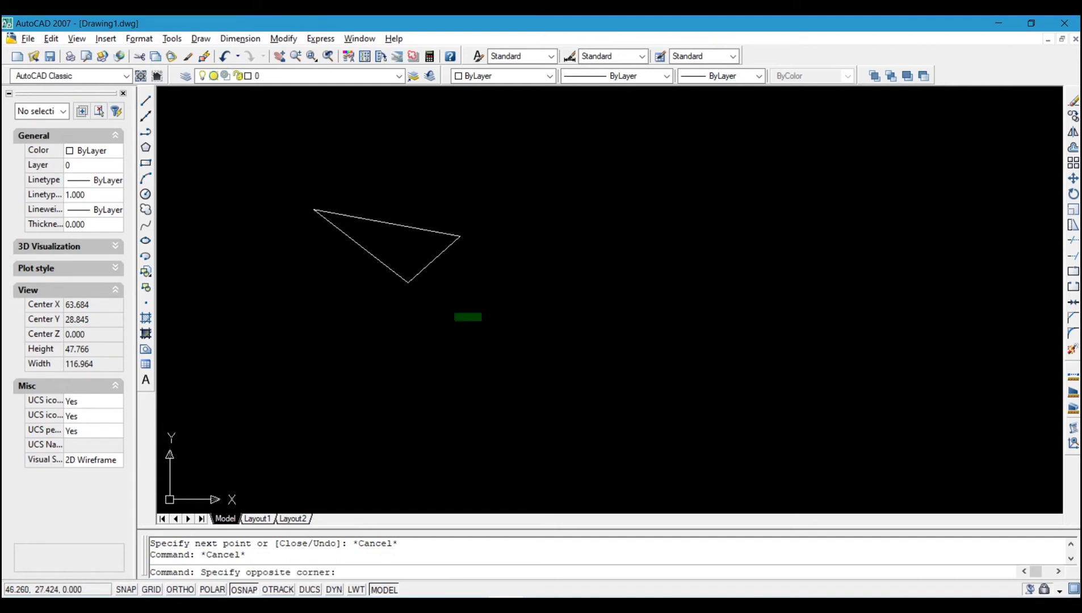
left_click(362, 212)
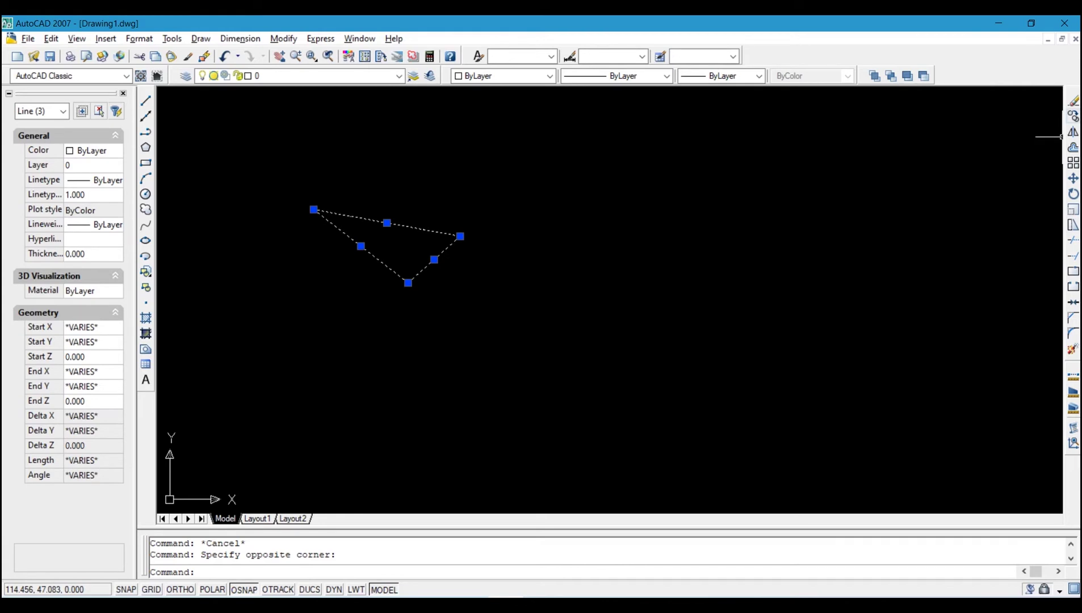
left_click(1073, 116)
left_click(407, 282)
left_click(642, 272)
left_click(879, 253)
left_click(858, 333)
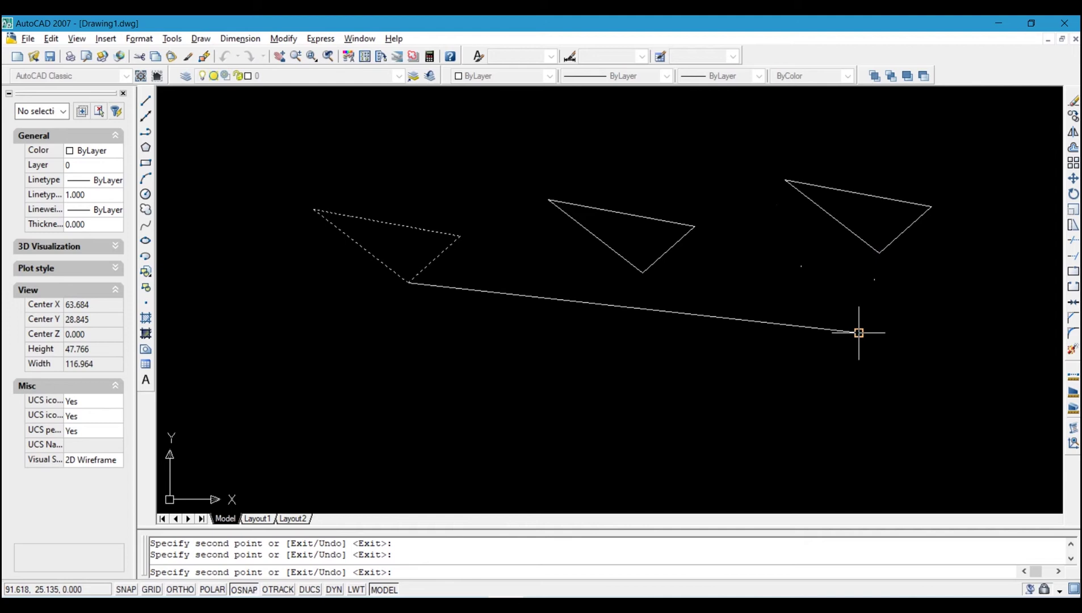
left_click(697, 437)
key("Escape")
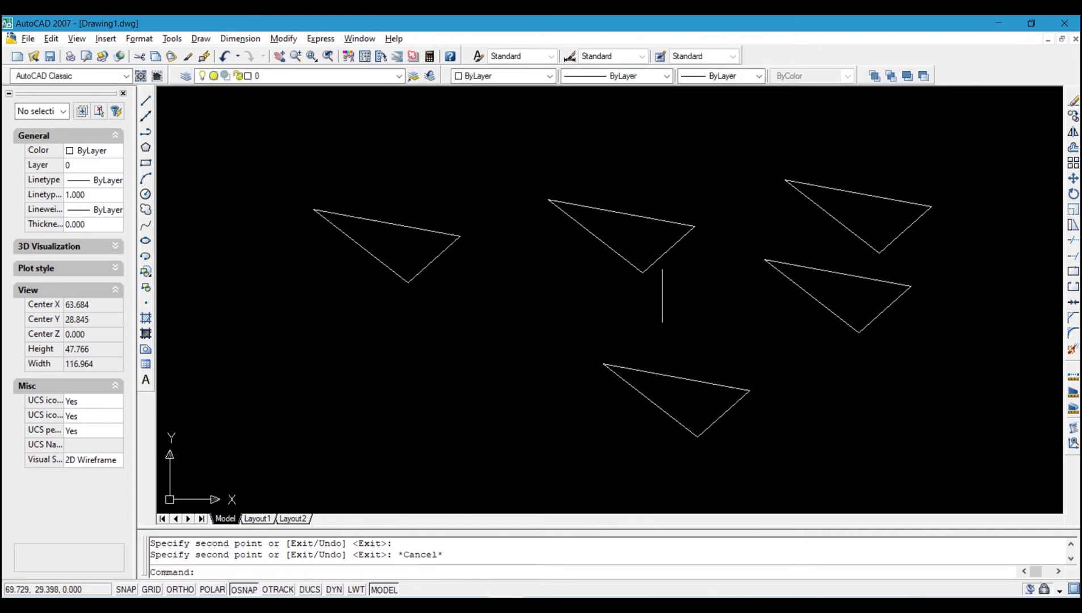
Copy the first duplicate triangle to the clipboard and paste it into the space just below the original triangle
left_click(679, 296)
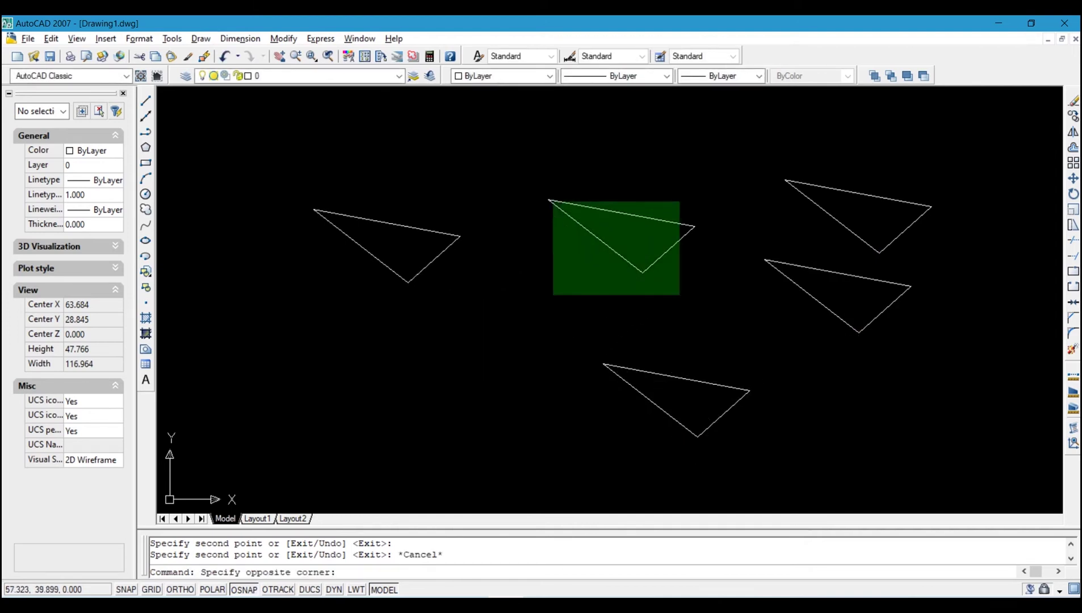
left_click(553, 202)
right_click(567, 207)
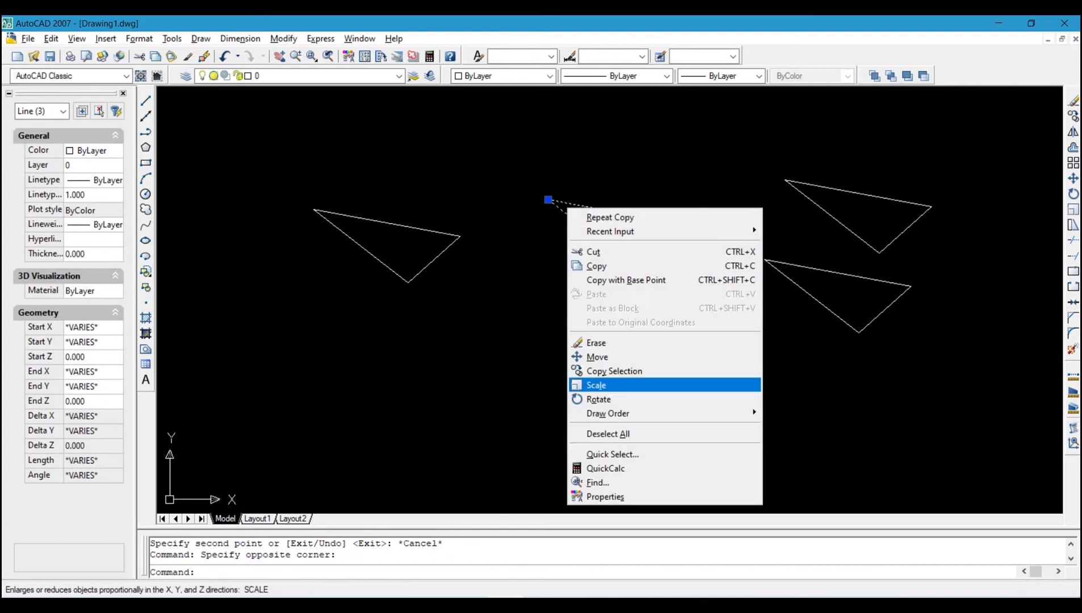
left_click(596, 266)
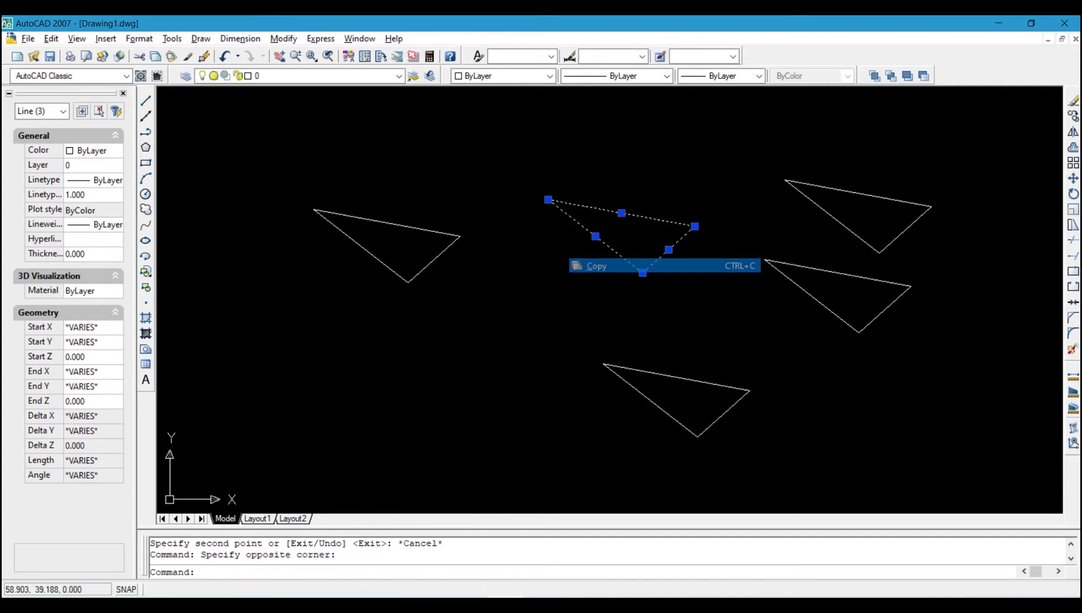
right_click(445, 296)
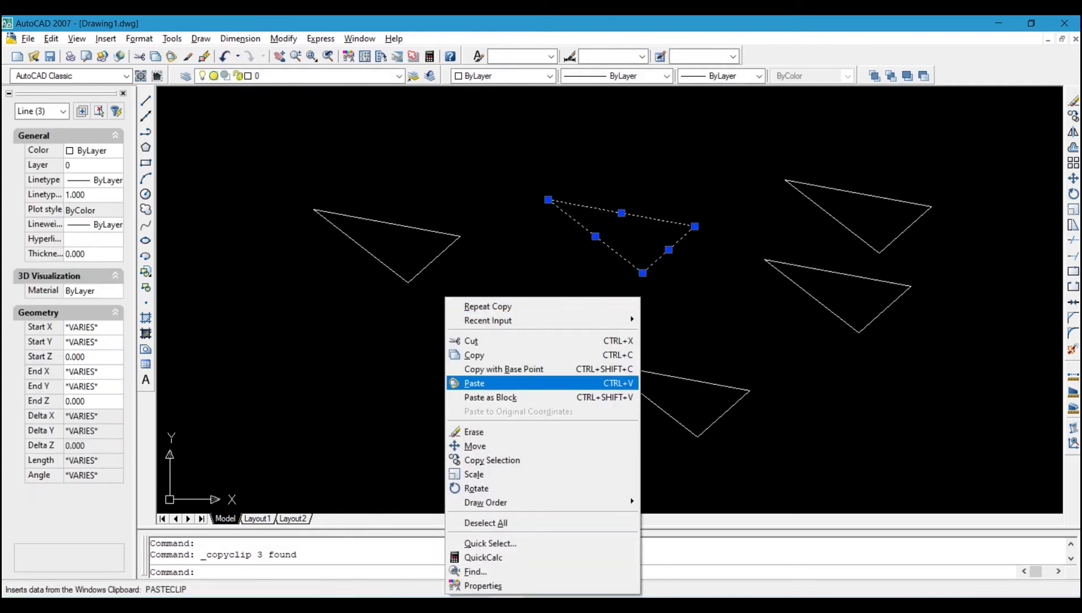
left_click(474, 383)
left_click(385, 373)
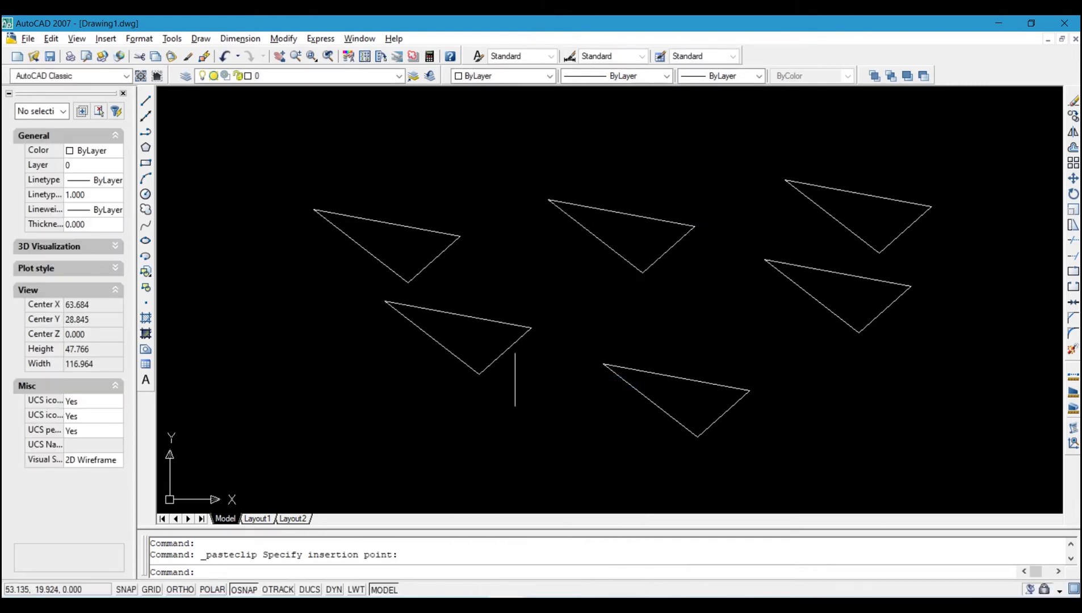
right_click(527, 363)
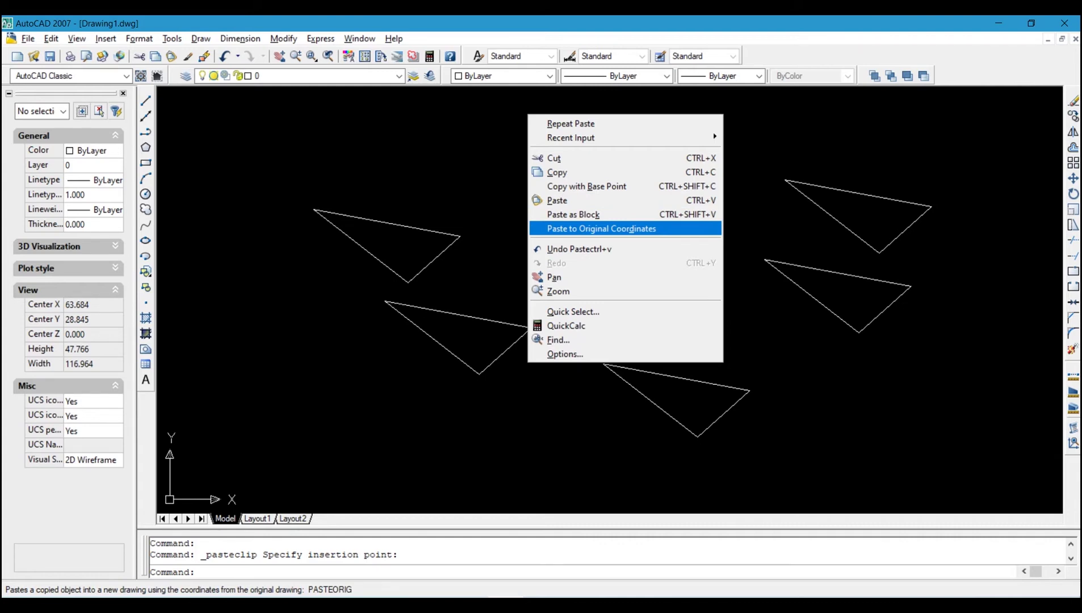
left_click(568, 228)
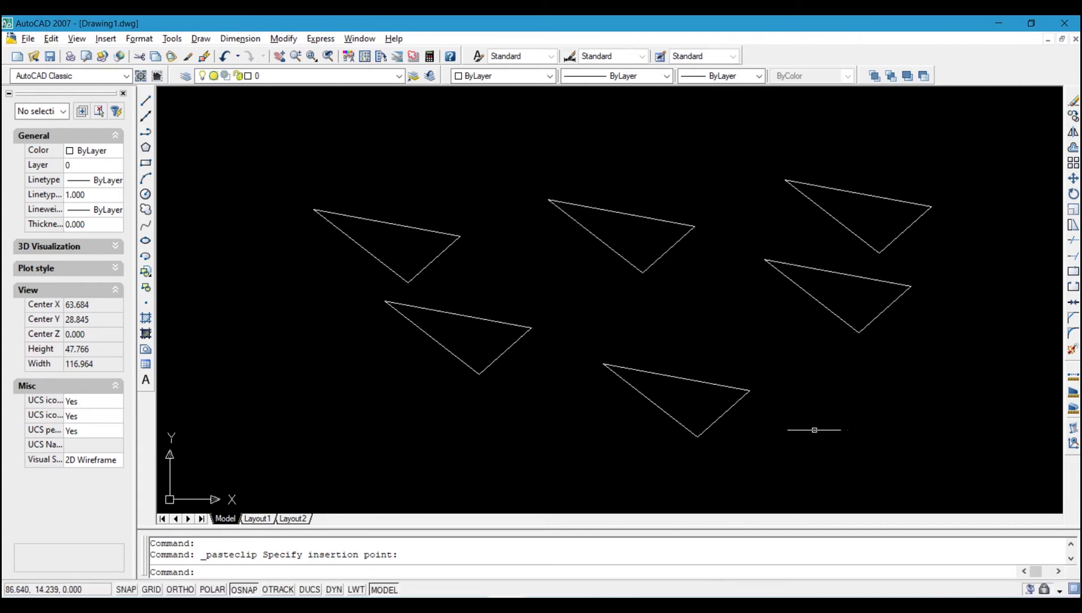
Select all the triangles with a crossing window and erase them
left_click(940, 405)
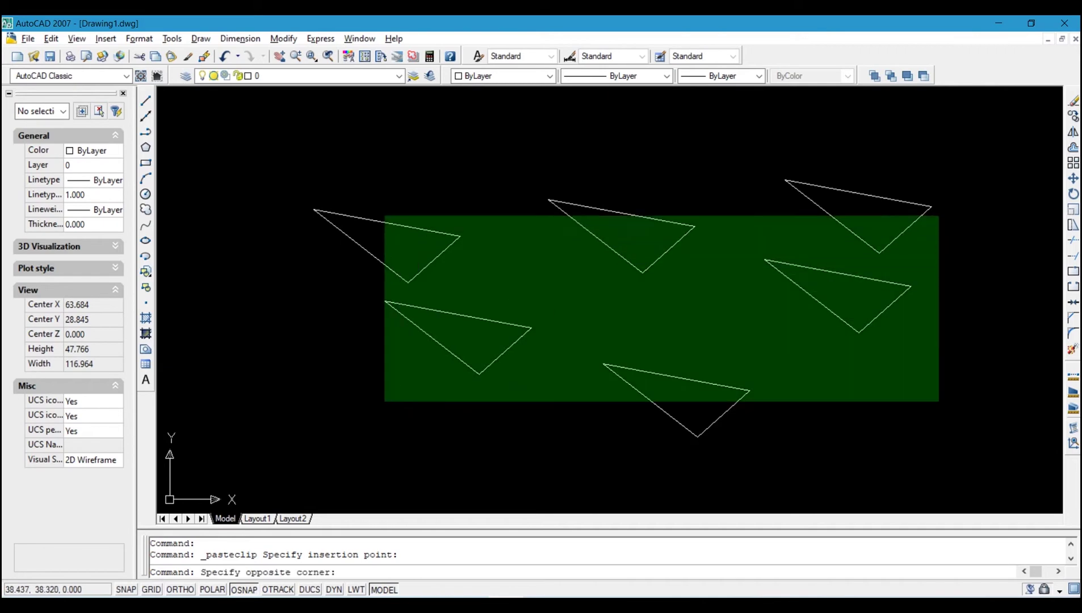
left_click(366, 181)
key("Delete")
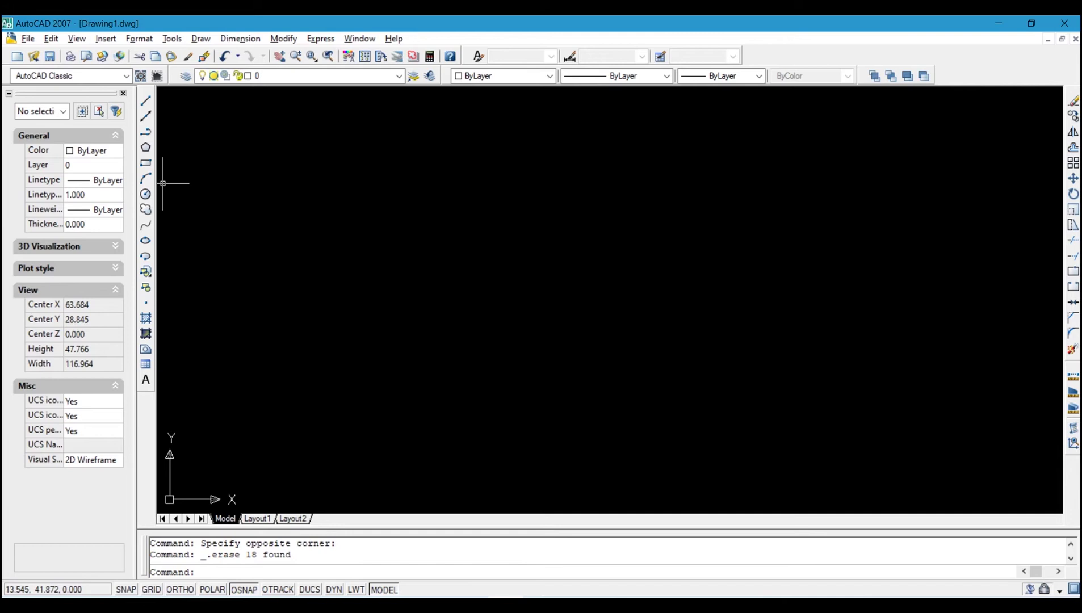
Draw a triangular polyline with a perimeter of about 53.5 units, starting and ending at about (29.43, 44.32)
left_click(145, 131)
left_click(304, 162)
left_click(492, 259)
left_click(342, 269)
left_click(304, 161)
key("Return")
Rotate the triangular polyline clockwise about its lower-left vertex until its top vertex is at about (40.15, 43.32)
left_click(538, 372)
left_click(291, 156)
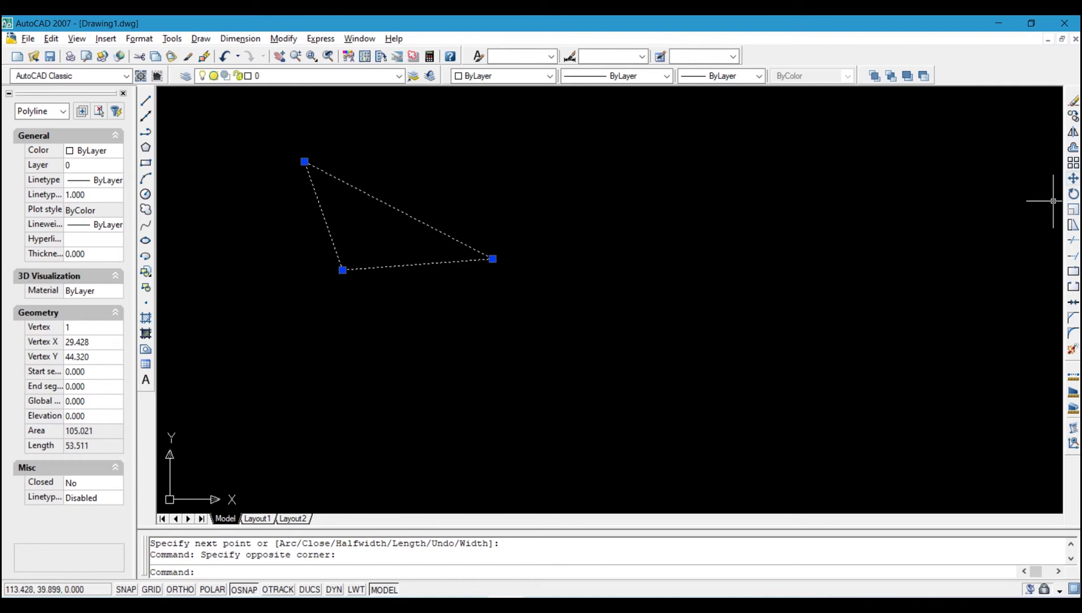
left_click(1073, 194)
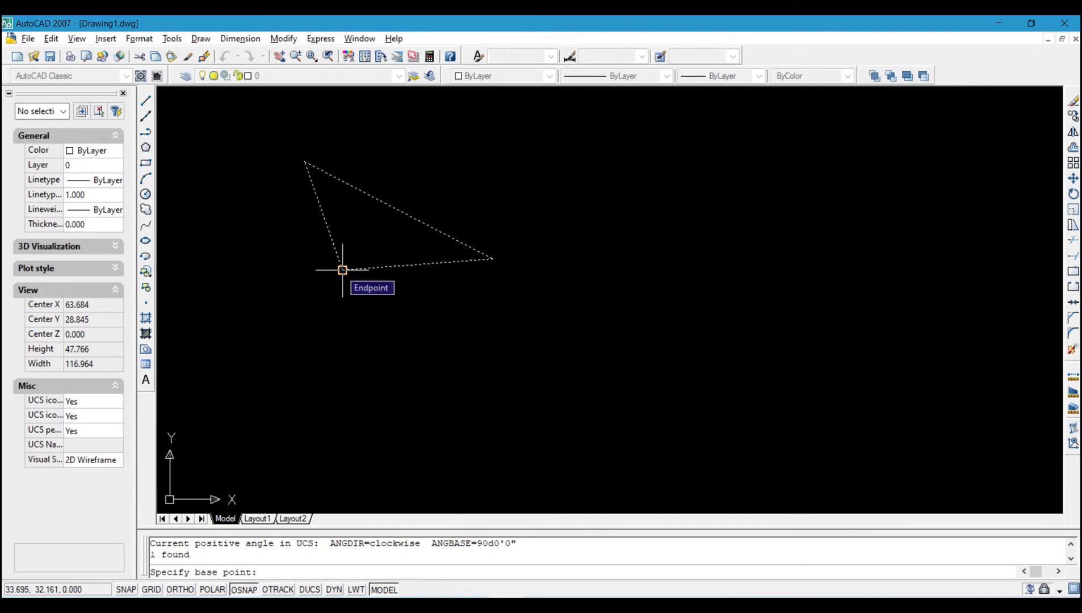
left_click(342, 269)
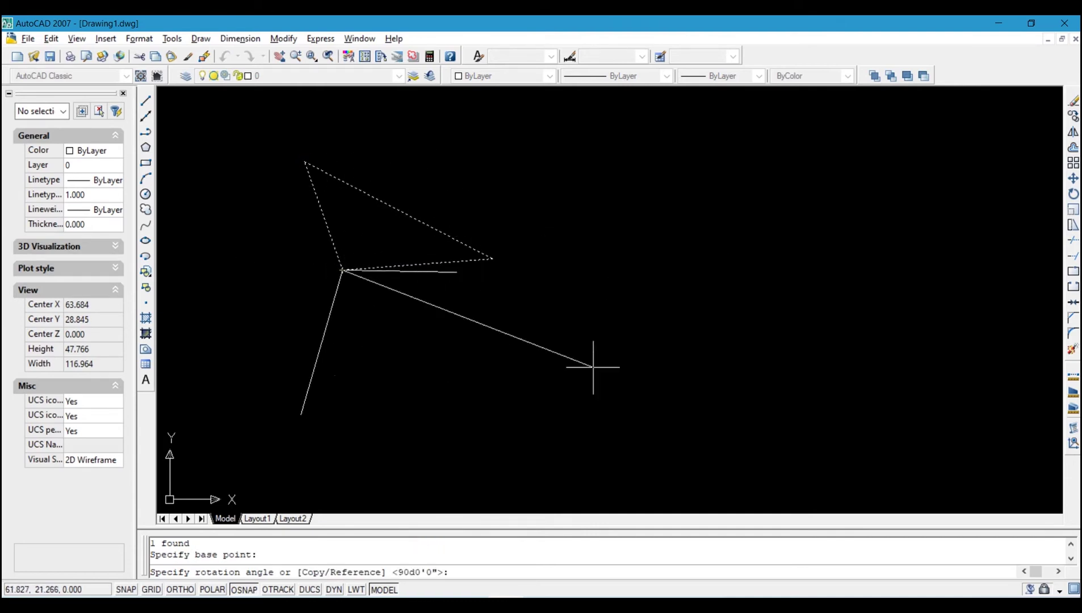
left_click(445, 194)
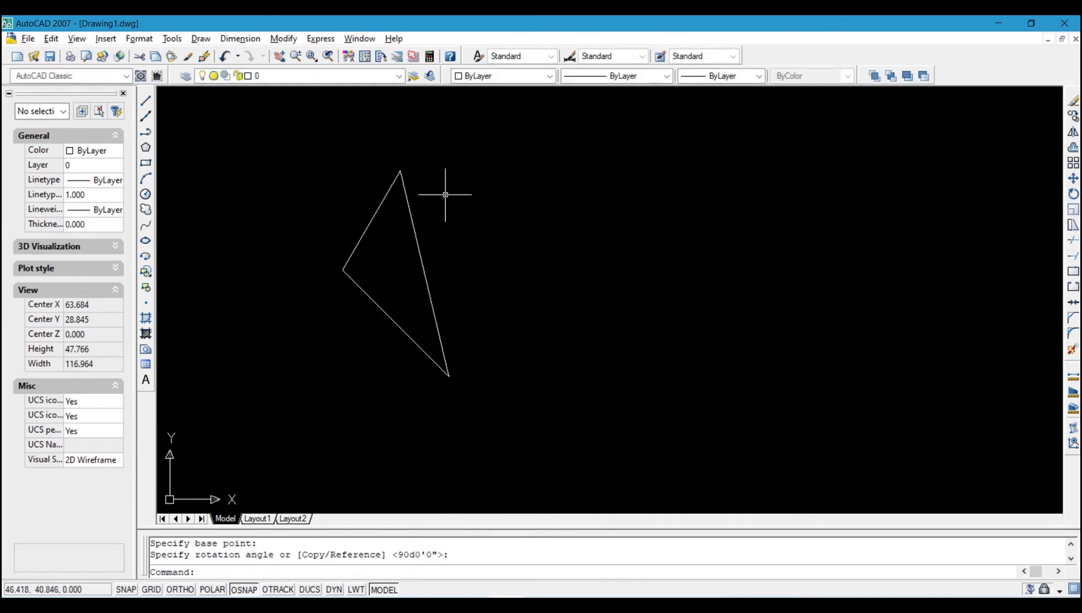
left_click(574, 316)
left_click(283, 226)
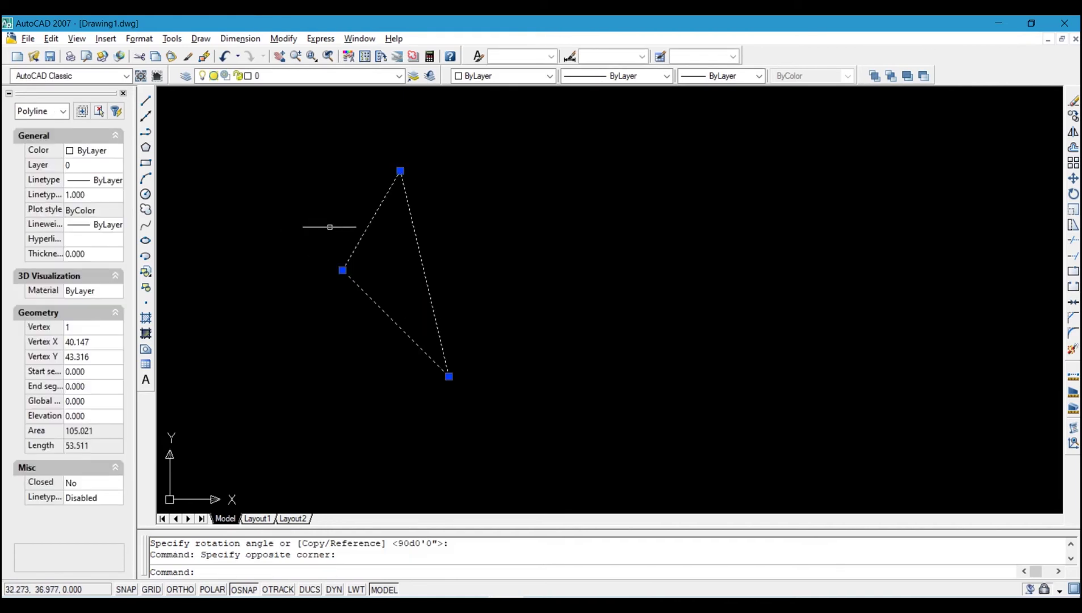
key("Escape")
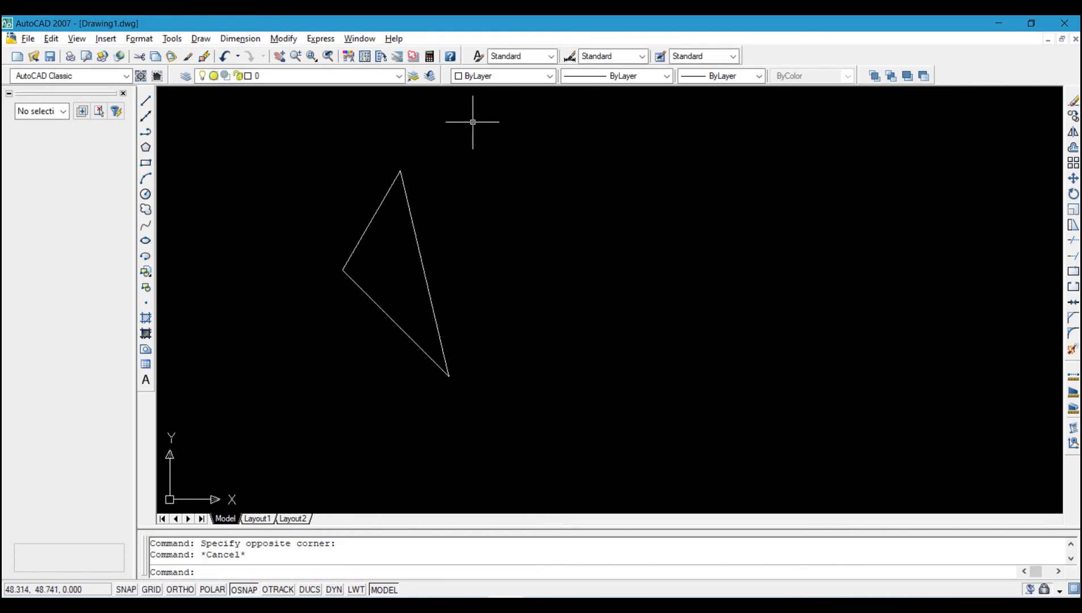
Select the rotated triangular polyline with a crossing window and erase it
left_click(559, 503)
left_click(334, 130)
key("Delete")
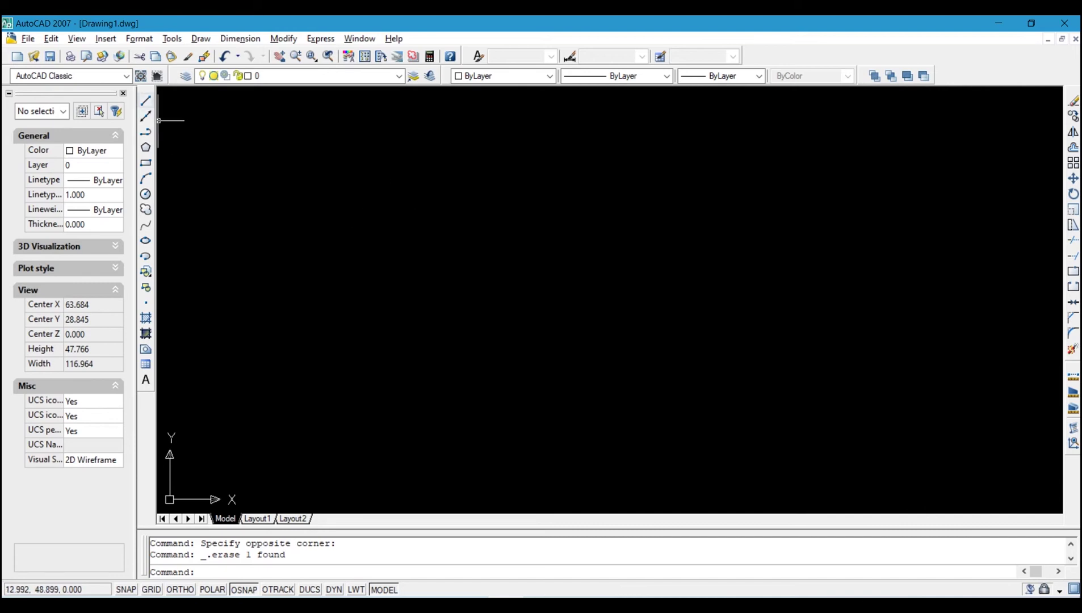
Draw a closed four-sided shape from line segments, starting and ending at about (37.65, 43.85), with a short fourth side about 5 units long
left_click(145, 100)
left_click(377, 166)
left_click(589, 246)
left_click(465, 311)
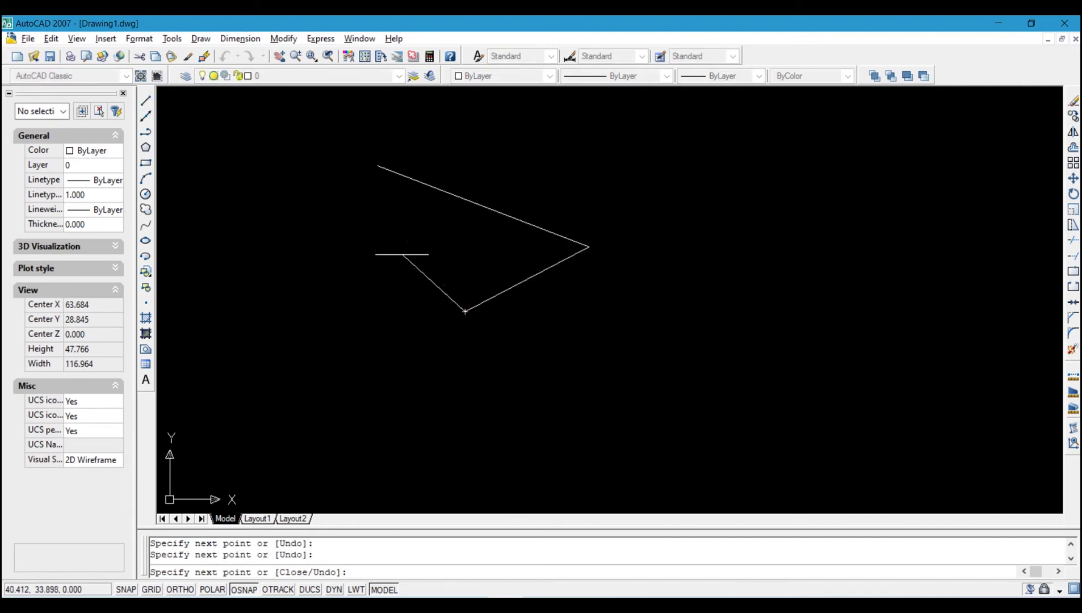
left_click(387, 211)
left_click(377, 165)
key("Return")
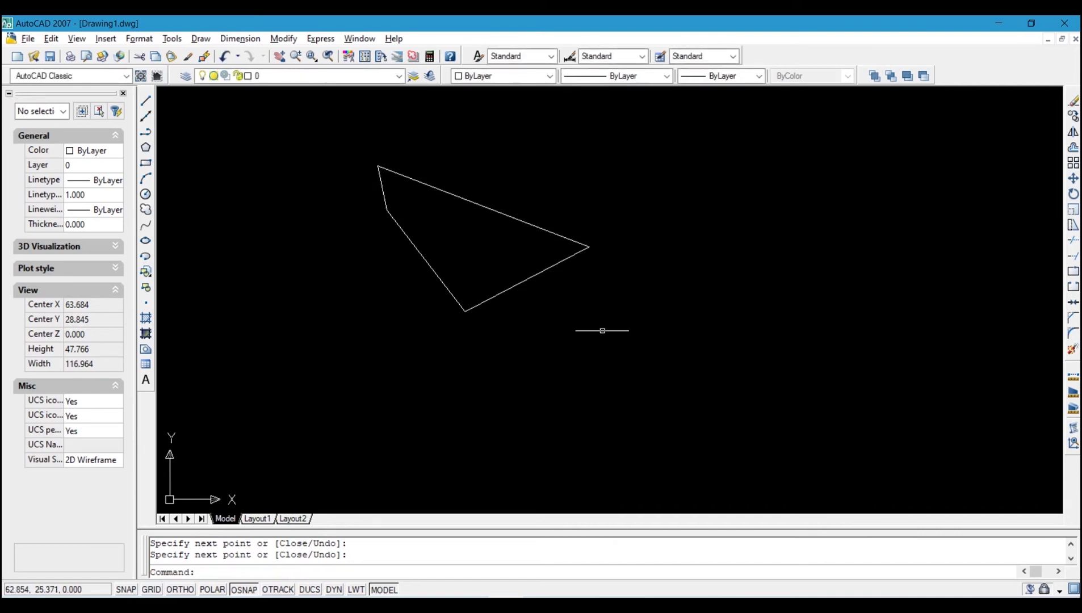
Select the three longer sides of the quadrilateral with a crossing window and remove them with Erase
left_click(714, 307)
left_click(381, 156)
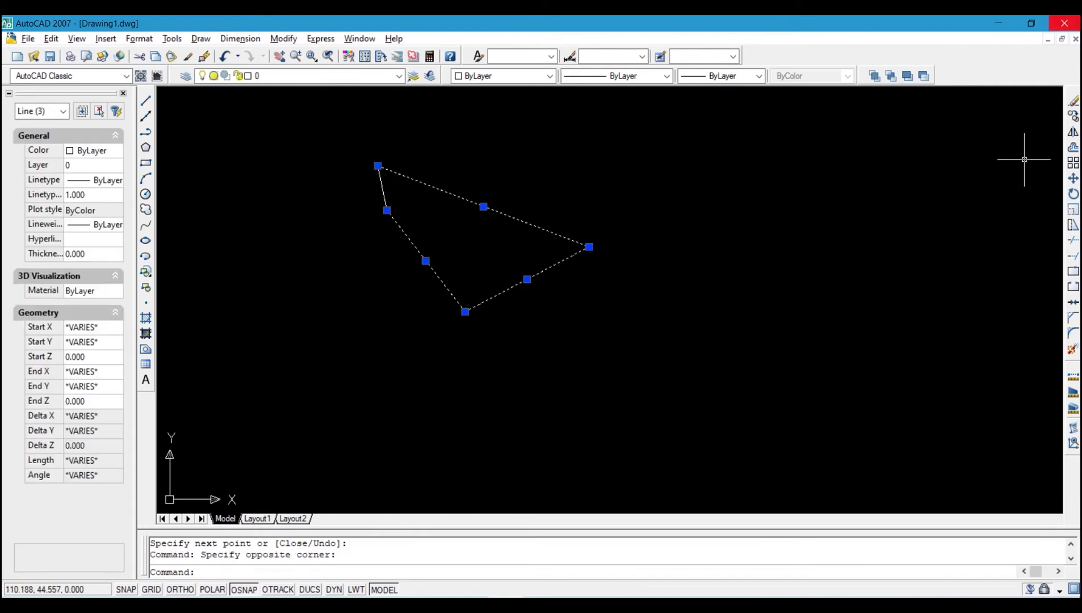
left_click(1073, 100)
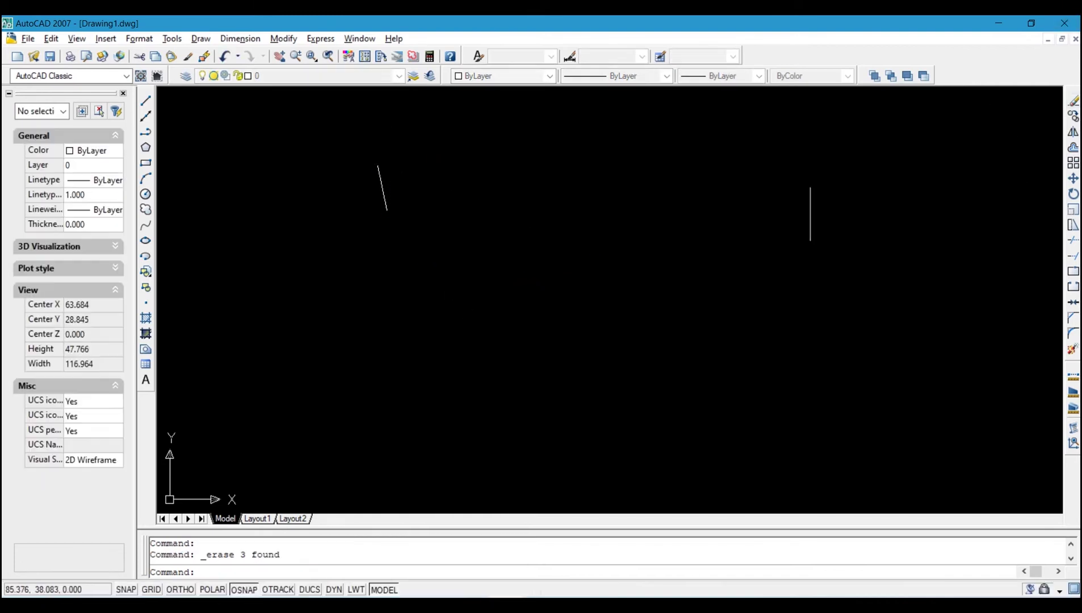
Select the remaining short line with a crossing window and erase it using the command alias E
left_click(591, 295)
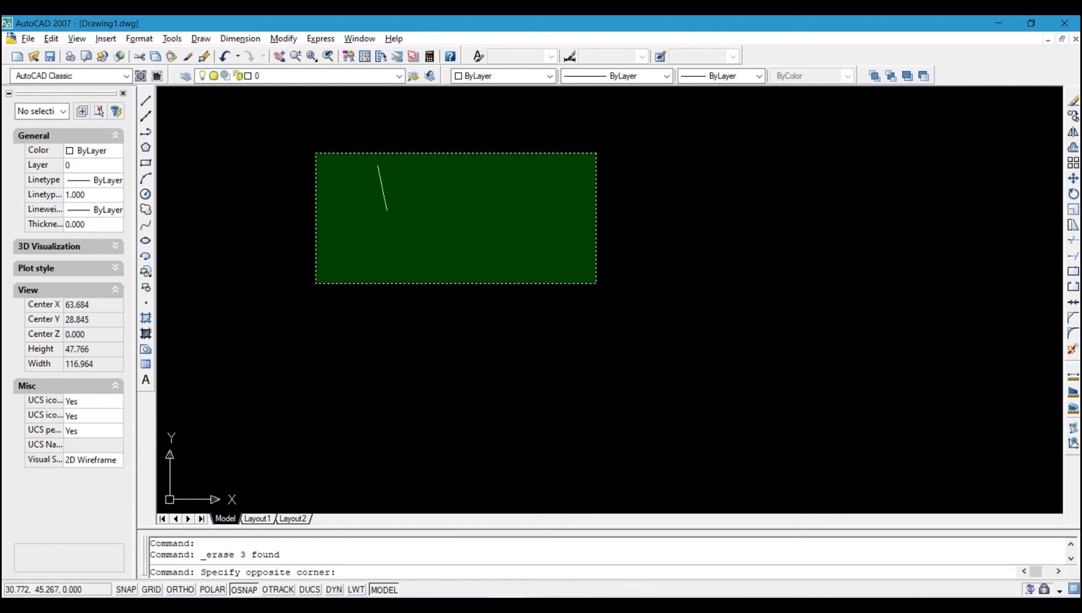
left_click(315, 152)
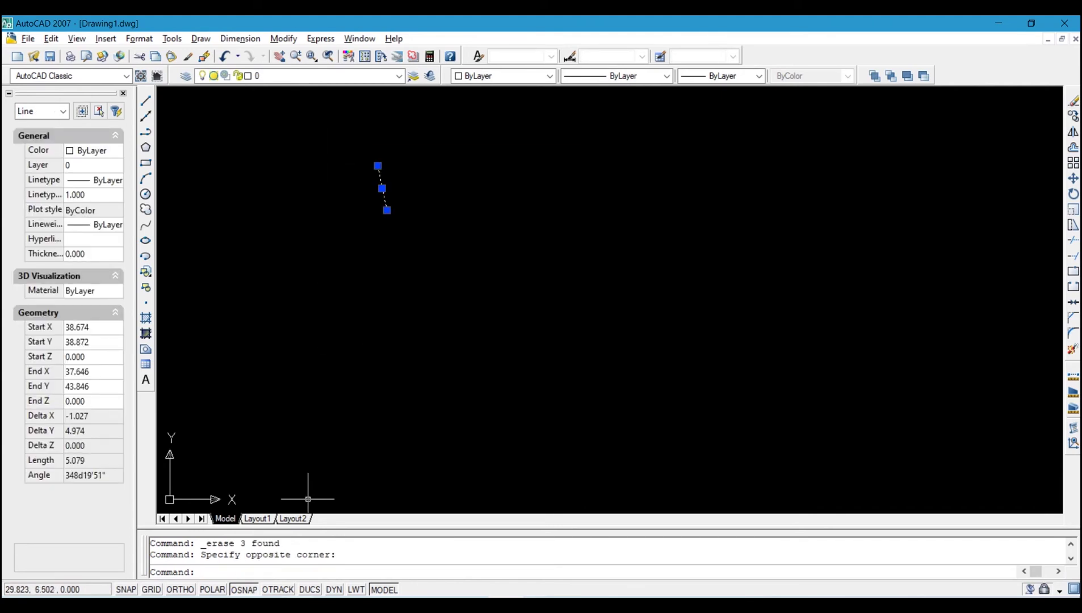
key("Return")
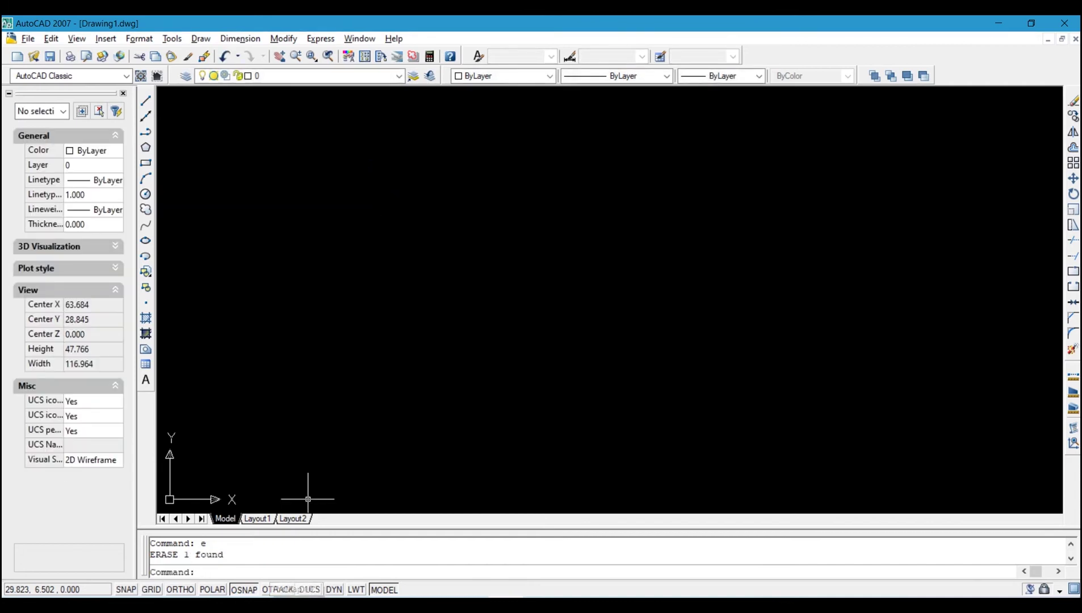
key("Escape")
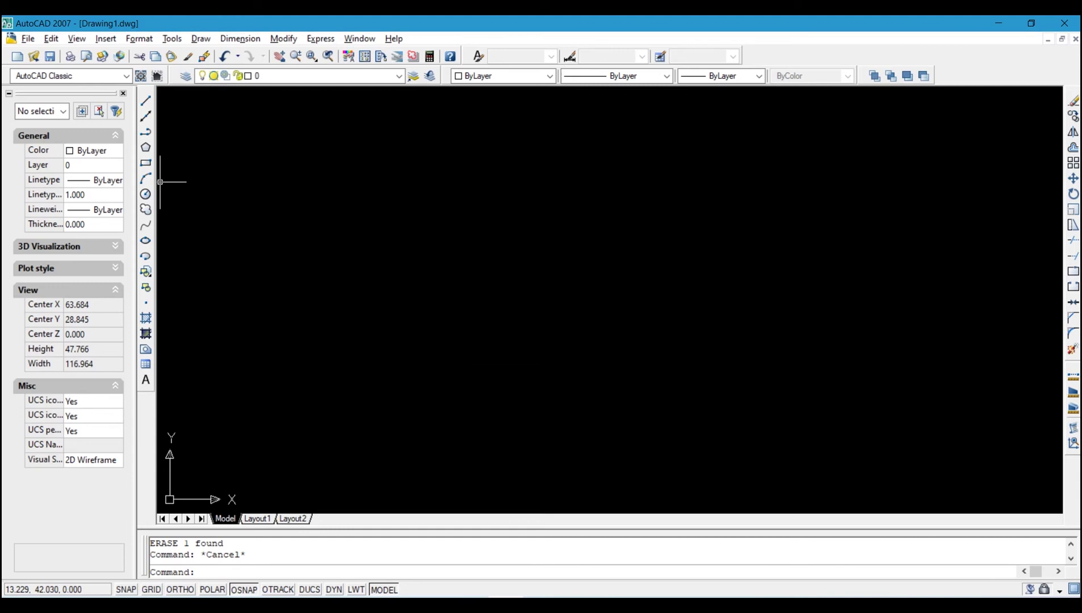
Draw a nearly horizontal line about 24.7 units long, starting at about (39.15, 28.45)
left_click(146, 101)
left_click(391, 303)
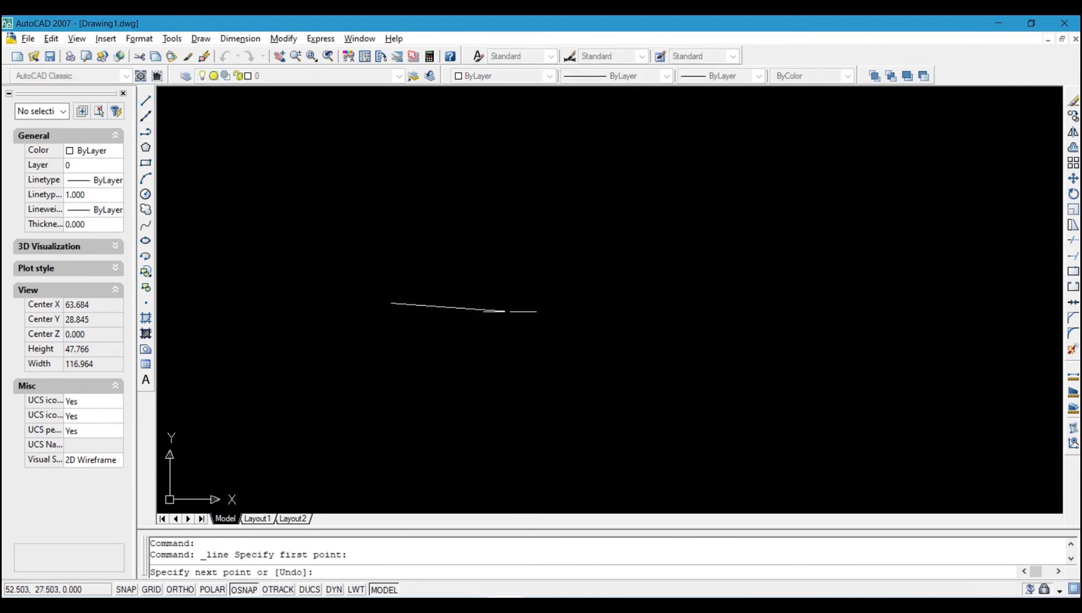
left_click(612, 304)
key("Return")
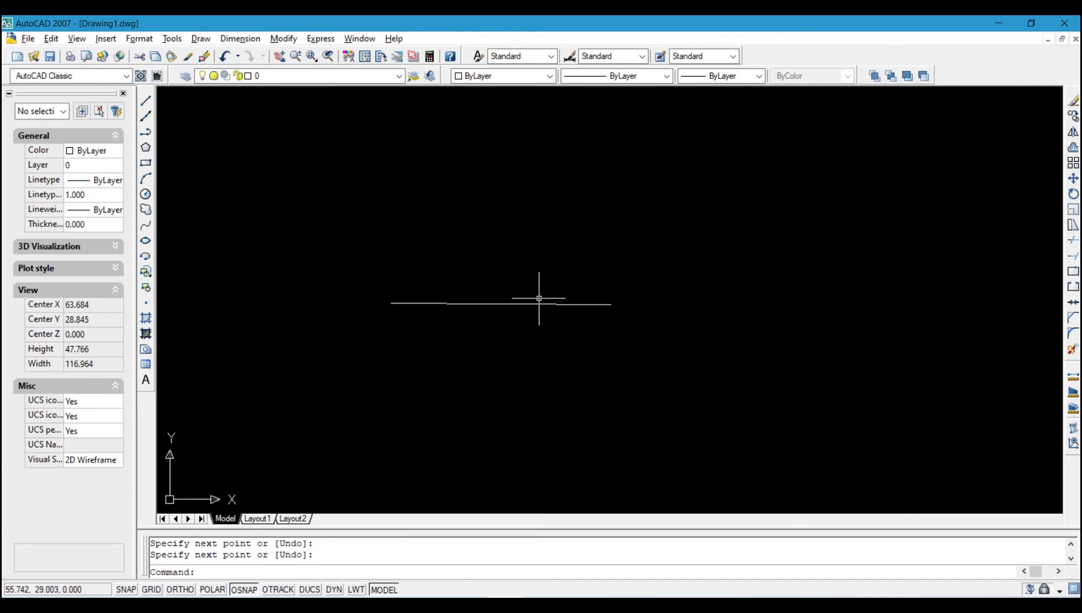
left_click(542, 323)
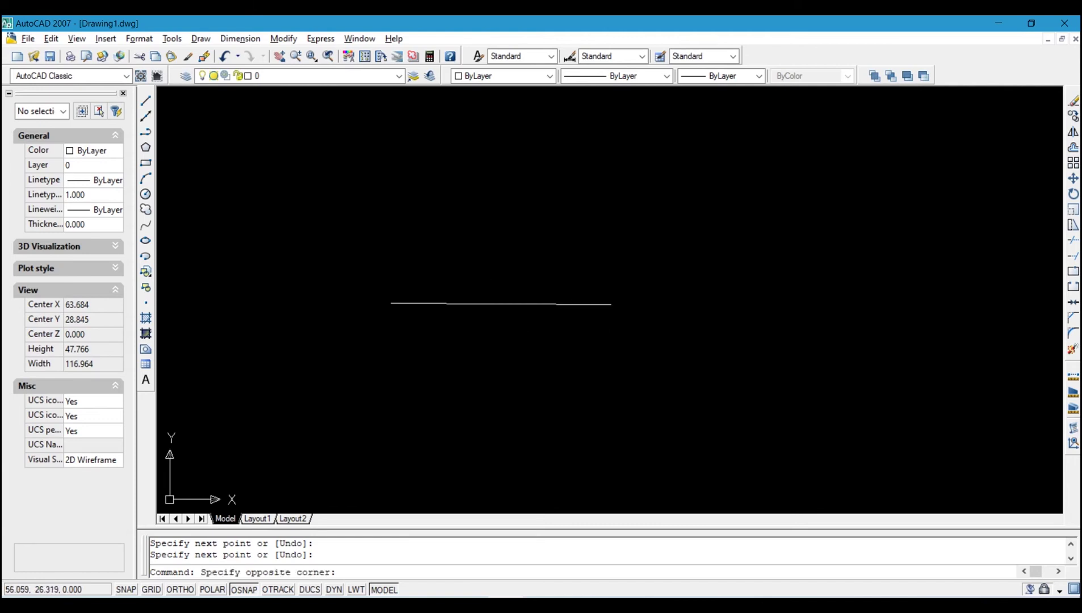
left_click(500, 280)
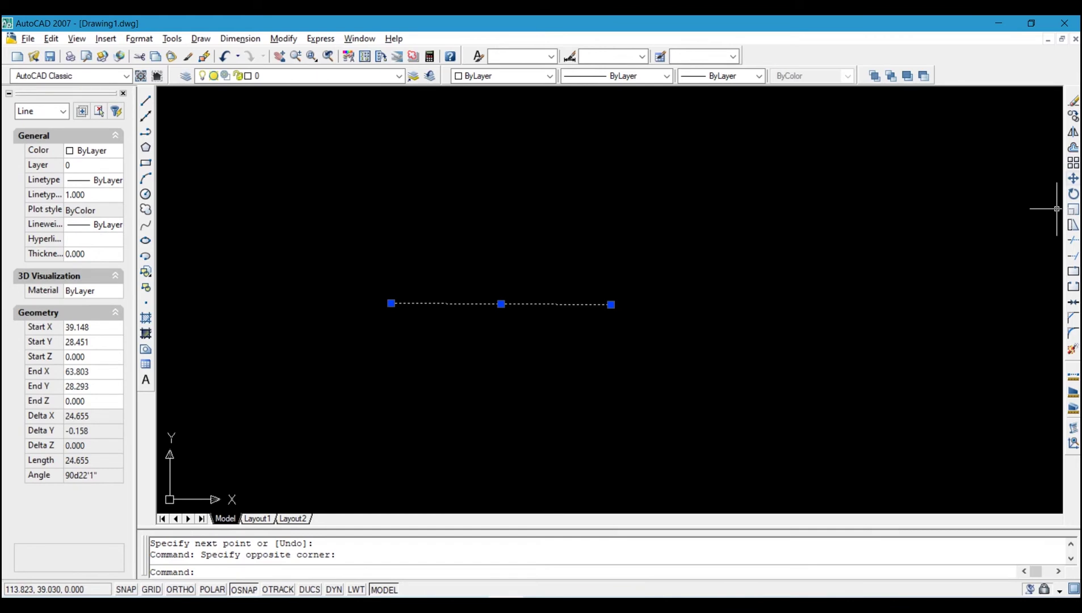
left_click(1073, 147)
key("Escape")
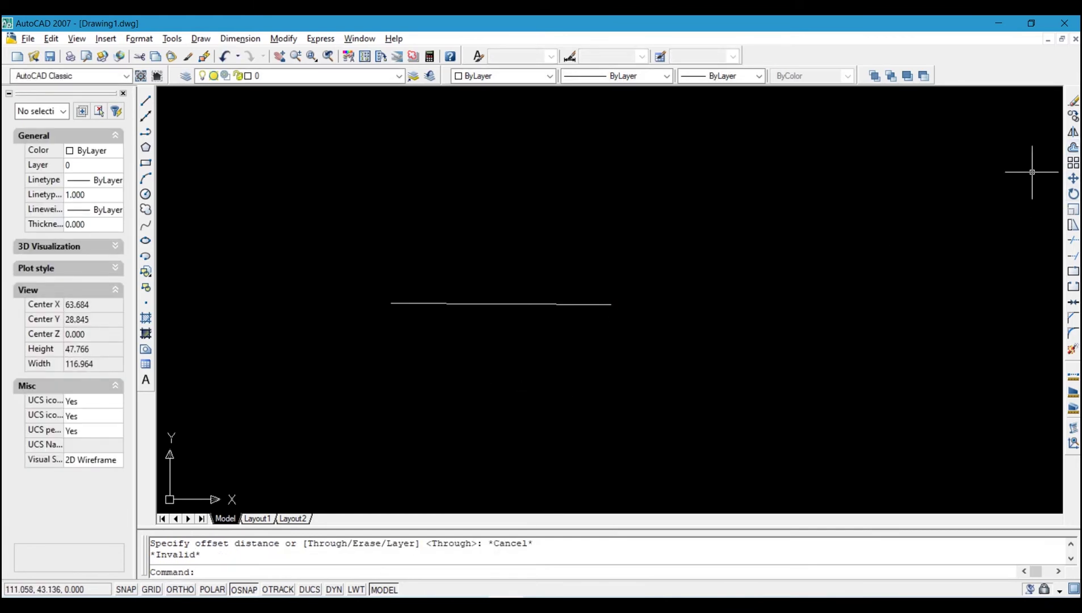
Offset the horizontal line by a distance of 9.0, placing one parallel copy below it and one above it
left_click(580, 337)
left_click(507, 255)
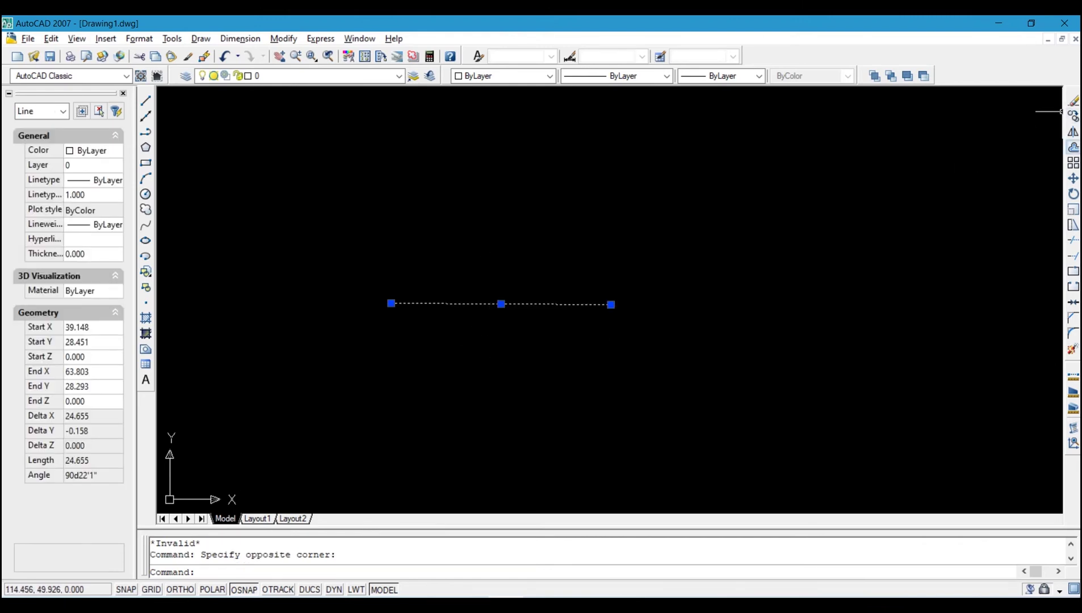
left_click(1073, 147)
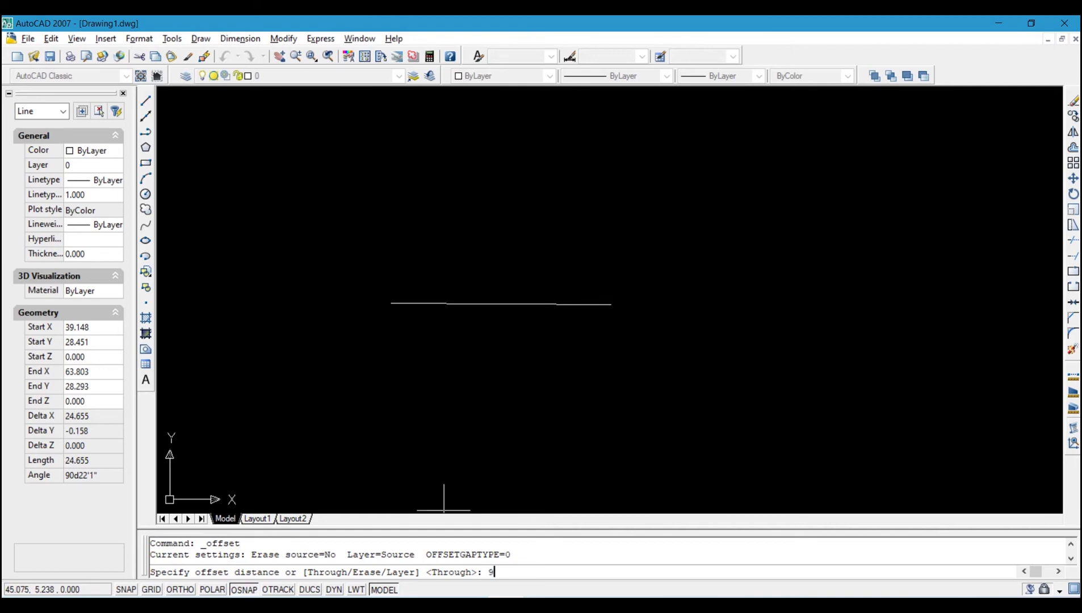
key("Return")
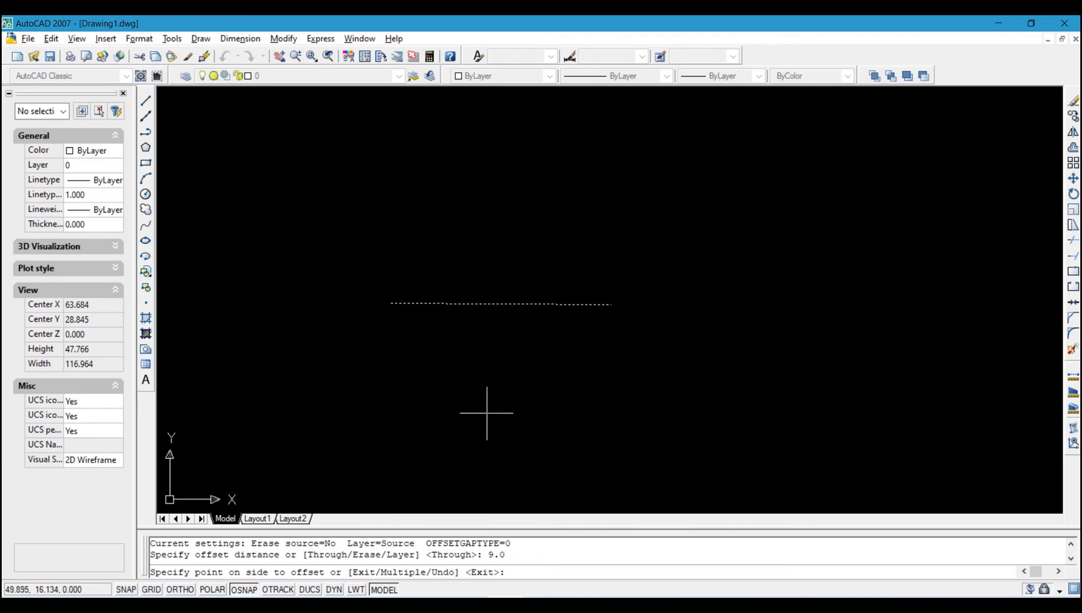
left_click(472, 386)
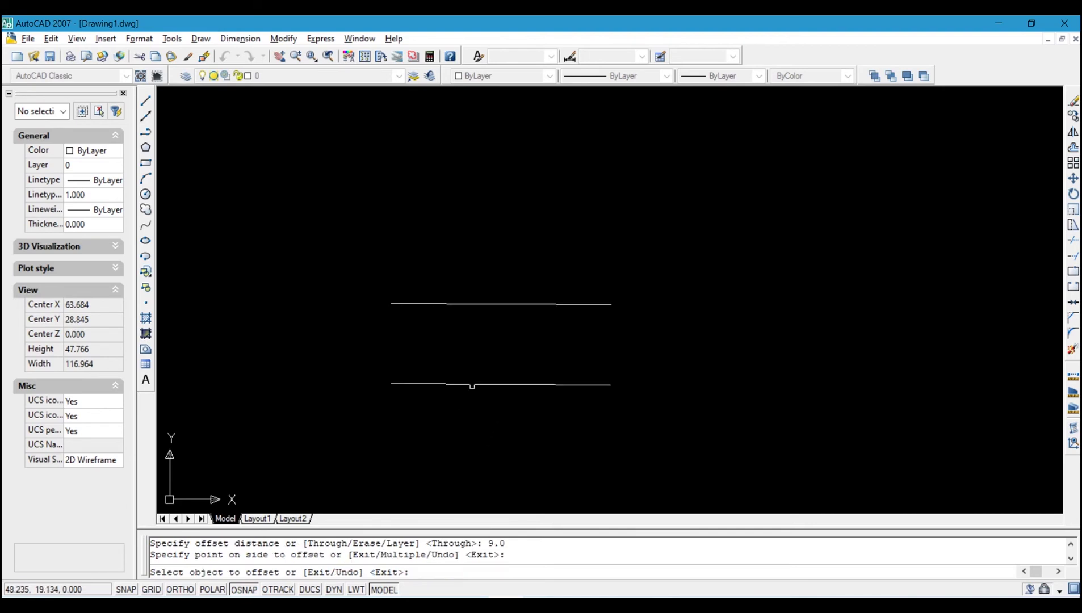
left_click(490, 303)
left_click(492, 254)
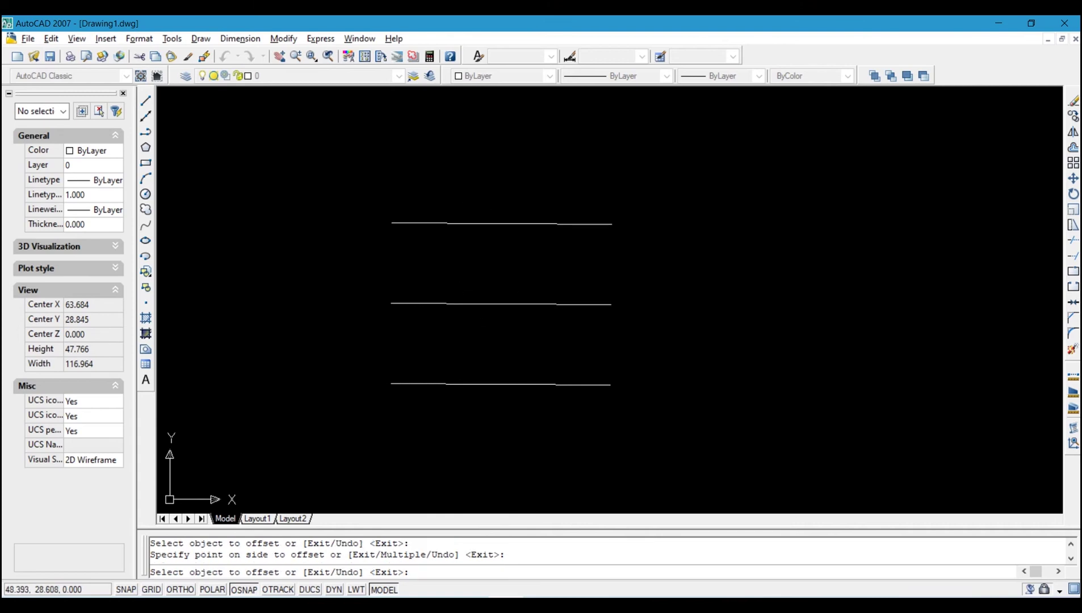
key("Escape")
Select all three parallel lines with a crossing window and erase them
left_click(625, 435)
left_click(454, 133)
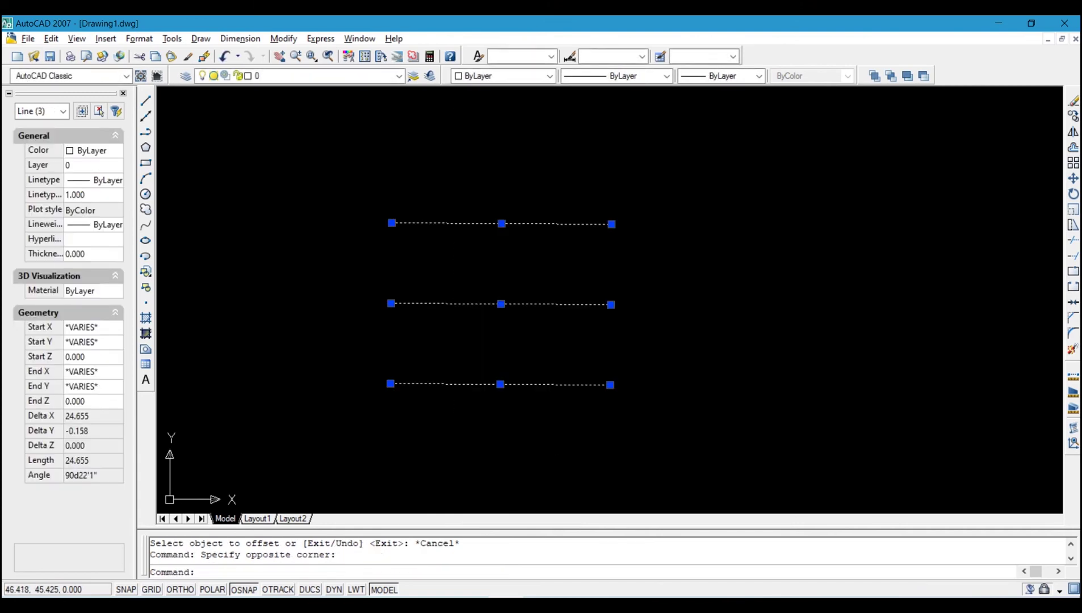
key("Delete")
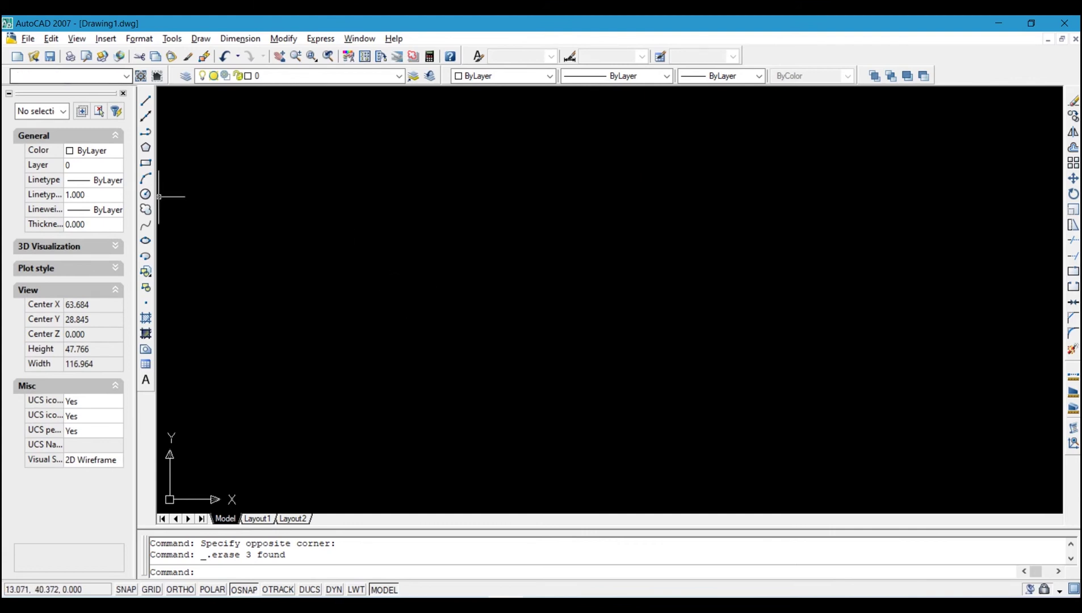
Draw a closed triangle from three line segments, with its second corner at about (46.7, 40.8) and its third corner below
left_click(145, 100)
left_click(350, 168)
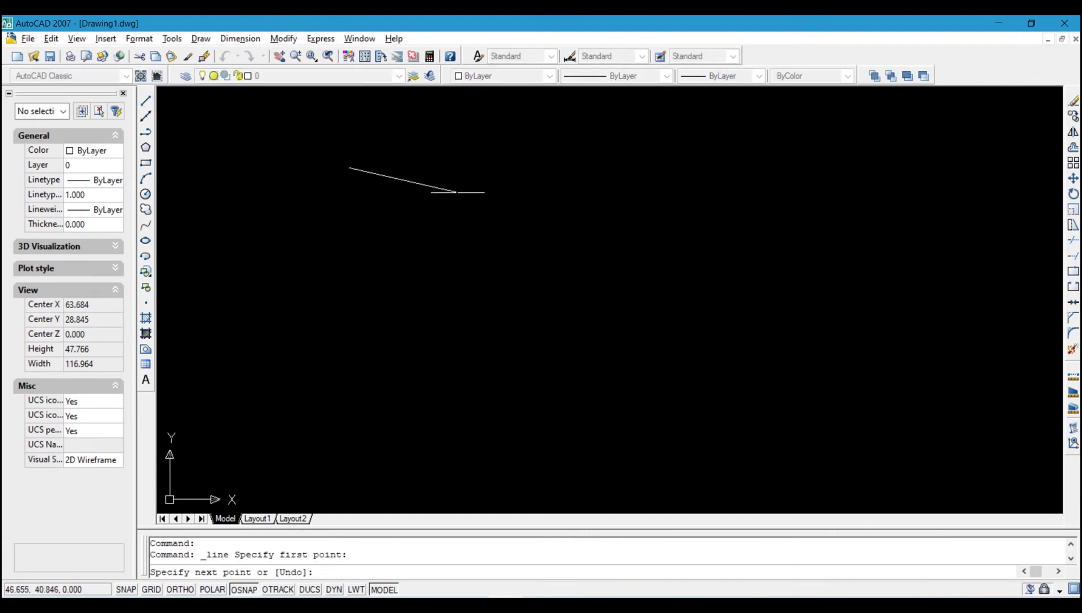
left_click(458, 193)
left_click(409, 239)
left_click(350, 168)
key("Return")
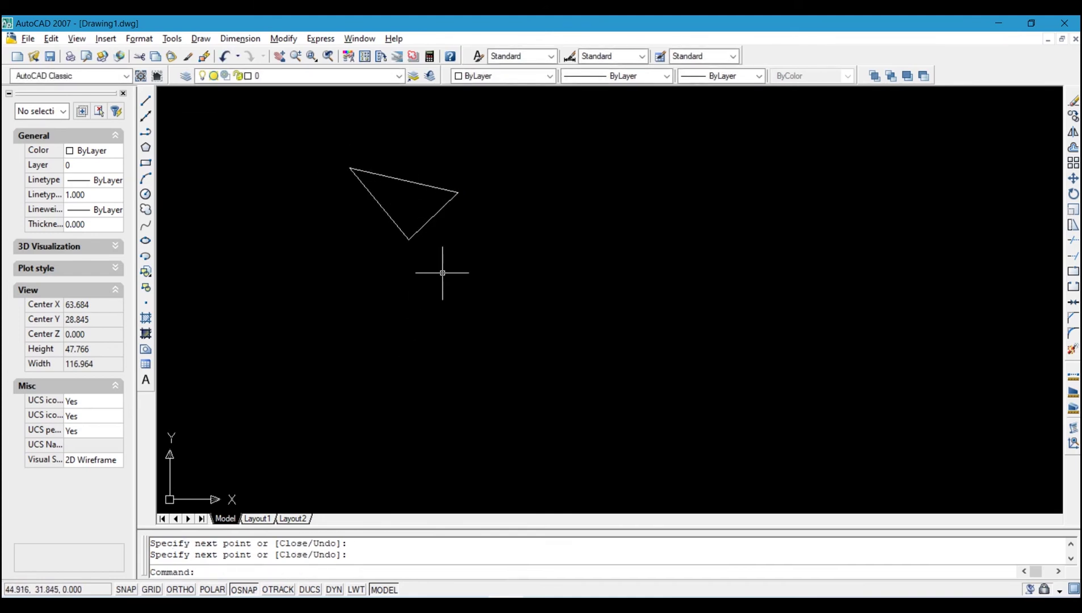
Move the whole triangle horizontally to the right, using its lowest corner as the base point
left_click(493, 282)
left_click(291, 155)
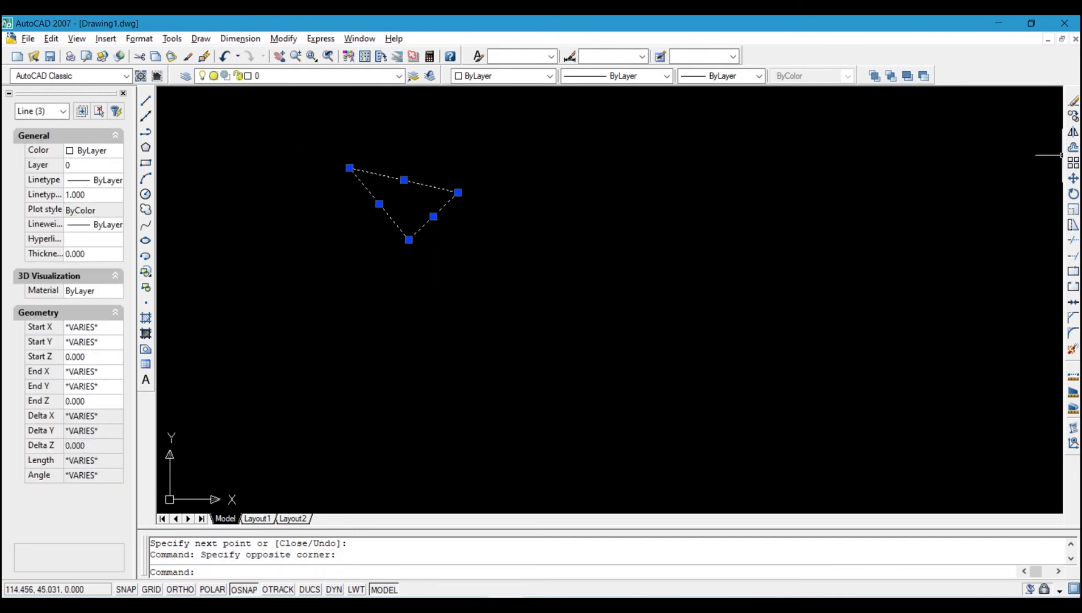
left_click(1073, 178)
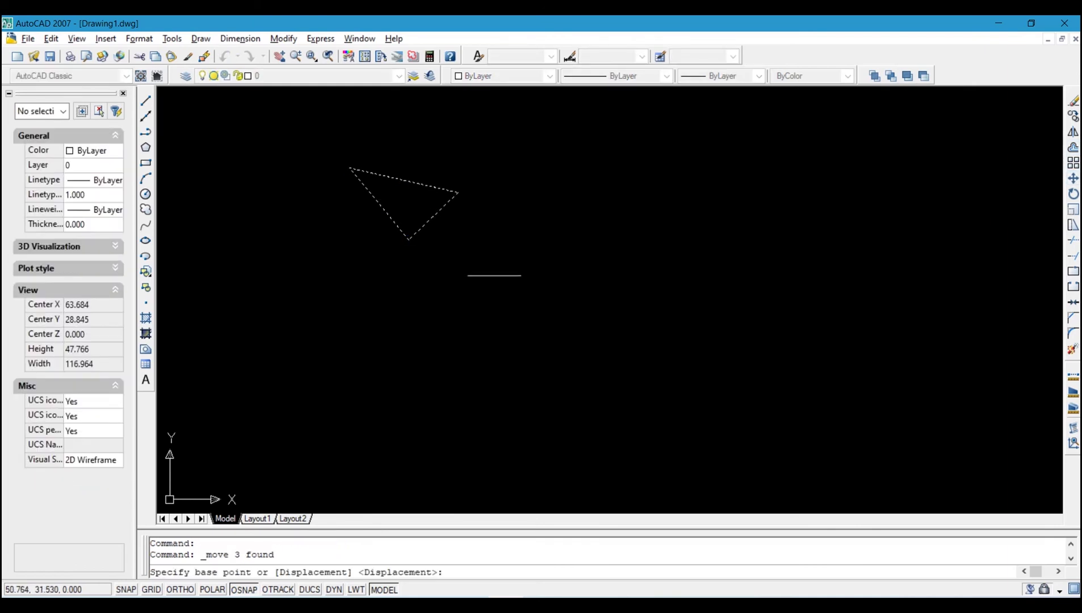
left_click(408, 240)
left_click(658, 253)
Move the triangle back down and to the left, from a free base point outside it to about (56.1, 26.2)
left_click(724, 258)
left_click(565, 125)
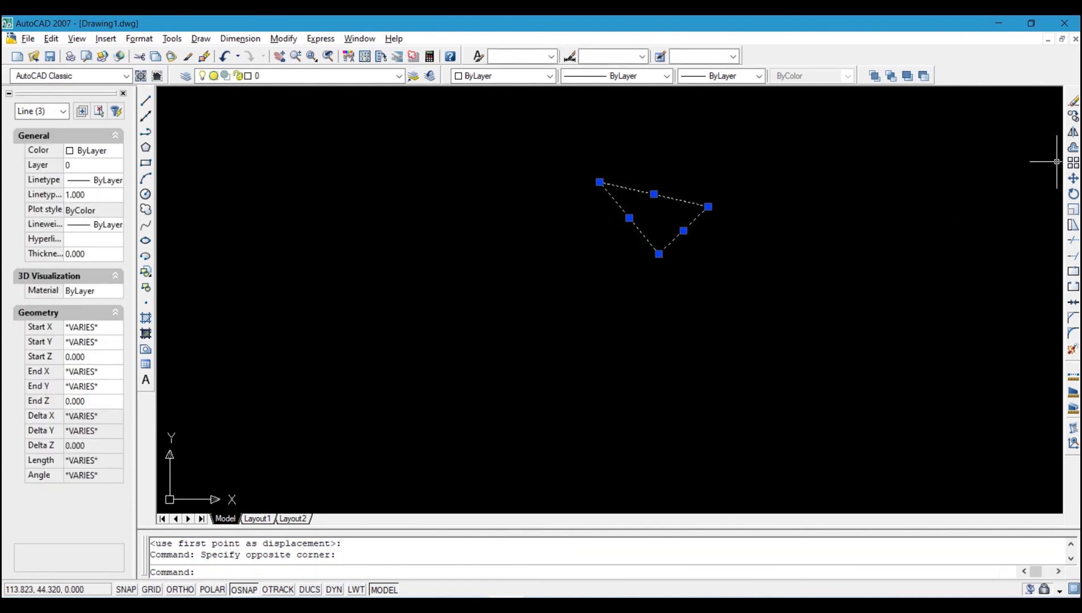
left_click(1072, 177)
left_click(759, 270)
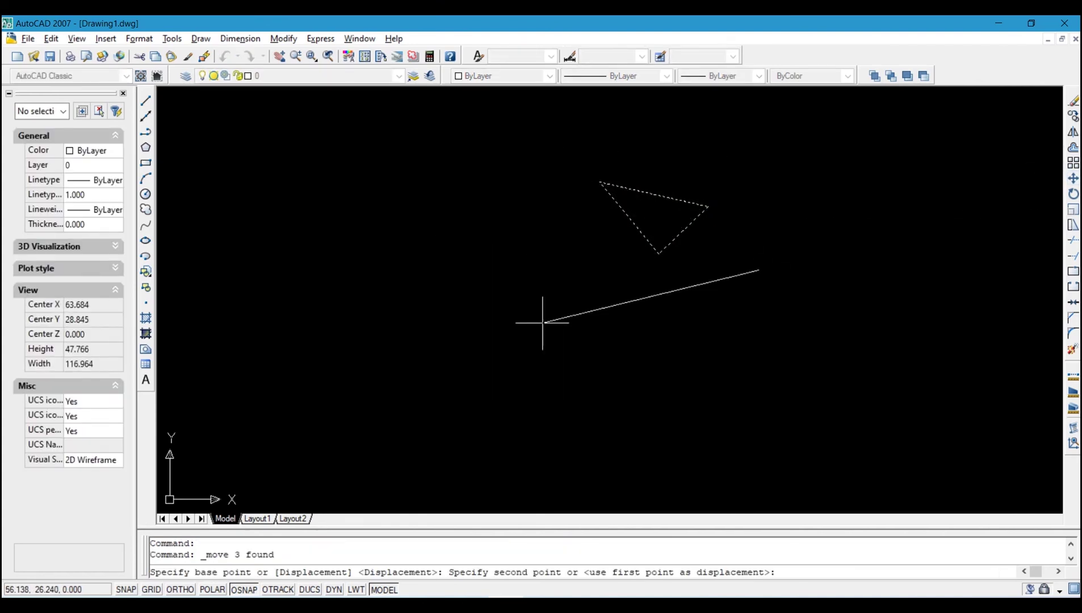
left_click(543, 323)
Select the moved triangle with a crossing window and erase it
left_click(586, 282)
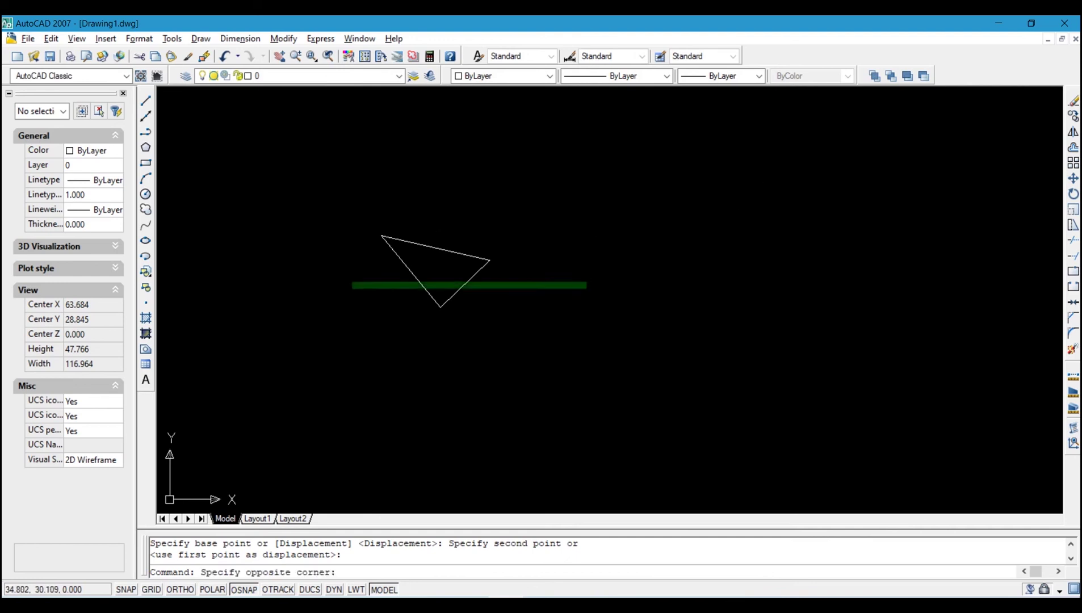
left_click(343, 247)
key("Delete")
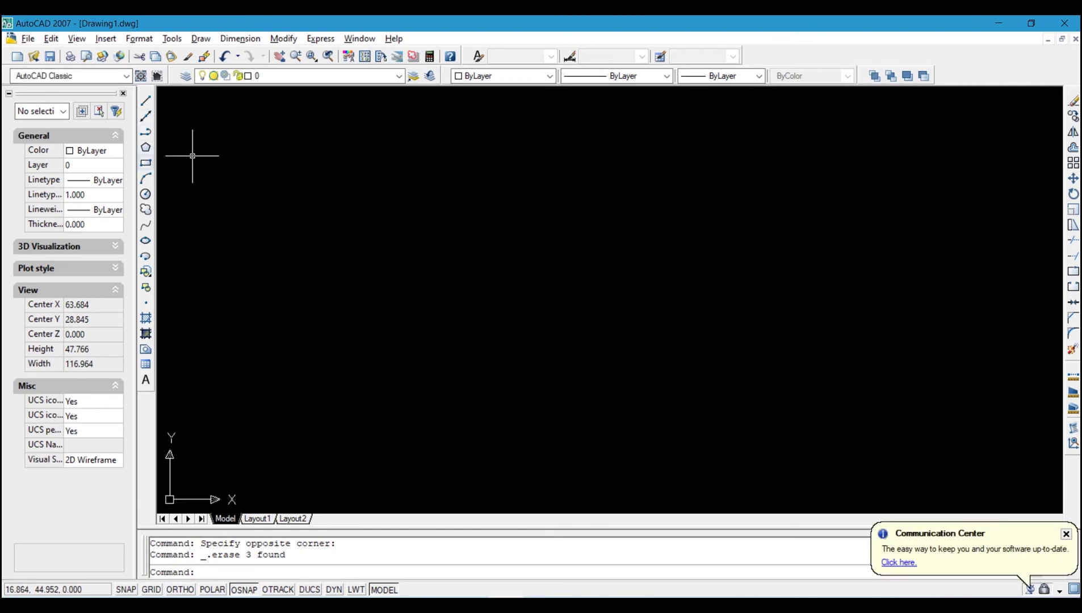
Draw a rectangle about 12.1 by 9.1 units with its upper-left corner at about (40.7, 39.1)
left_click(145, 163)
left_click(405, 208)
left_click(513, 289)
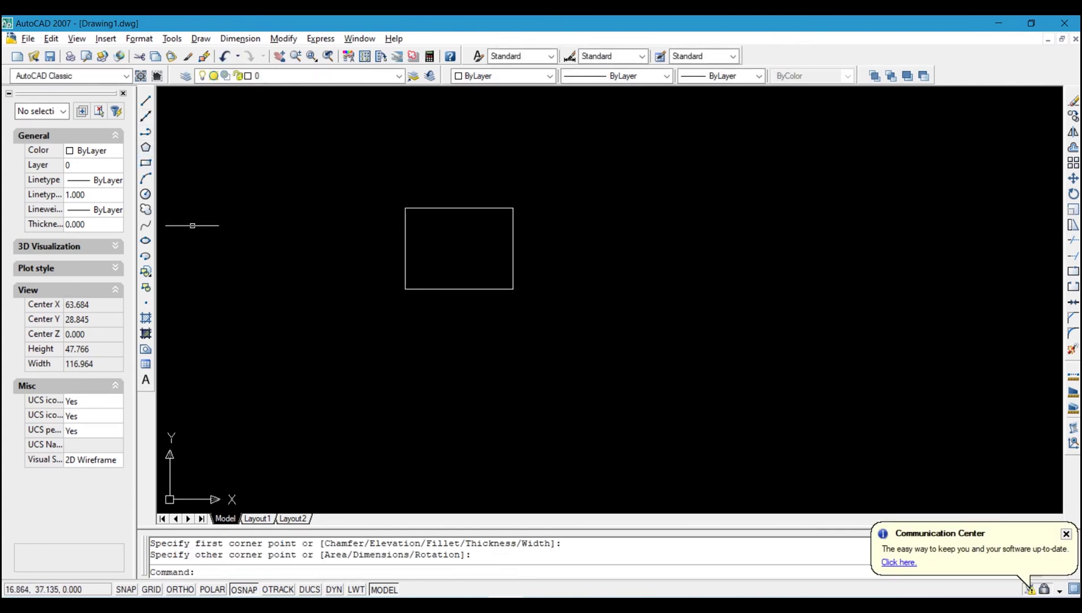
key("Escape")
Scale the rectangle by a factor of 0.2 with its lower-right corner as the base point
left_click(528, 319)
left_click(379, 142)
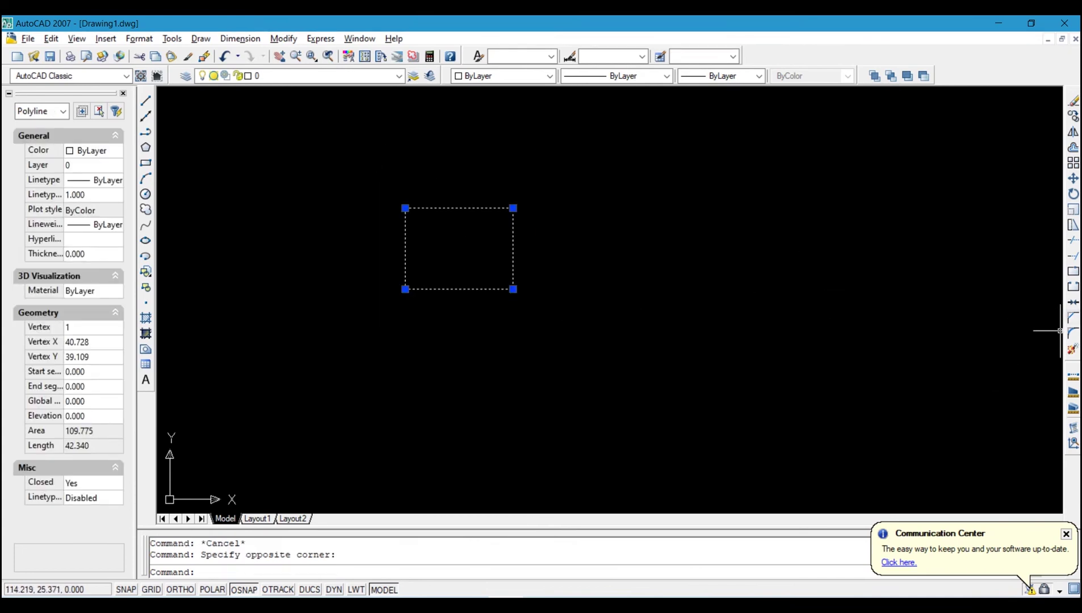
right_click(512, 289)
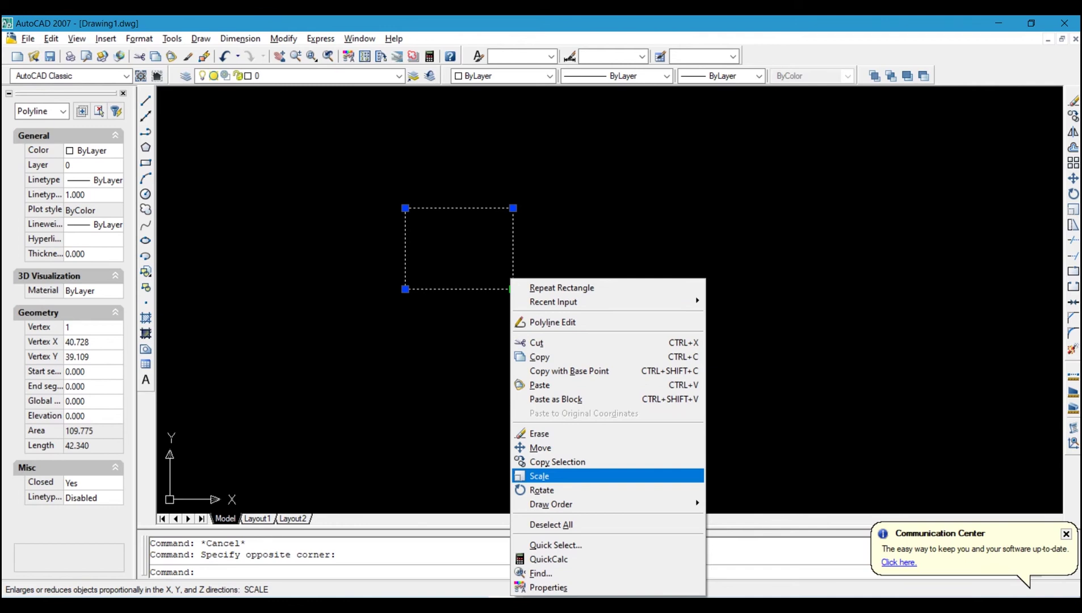
left_click(539, 475)
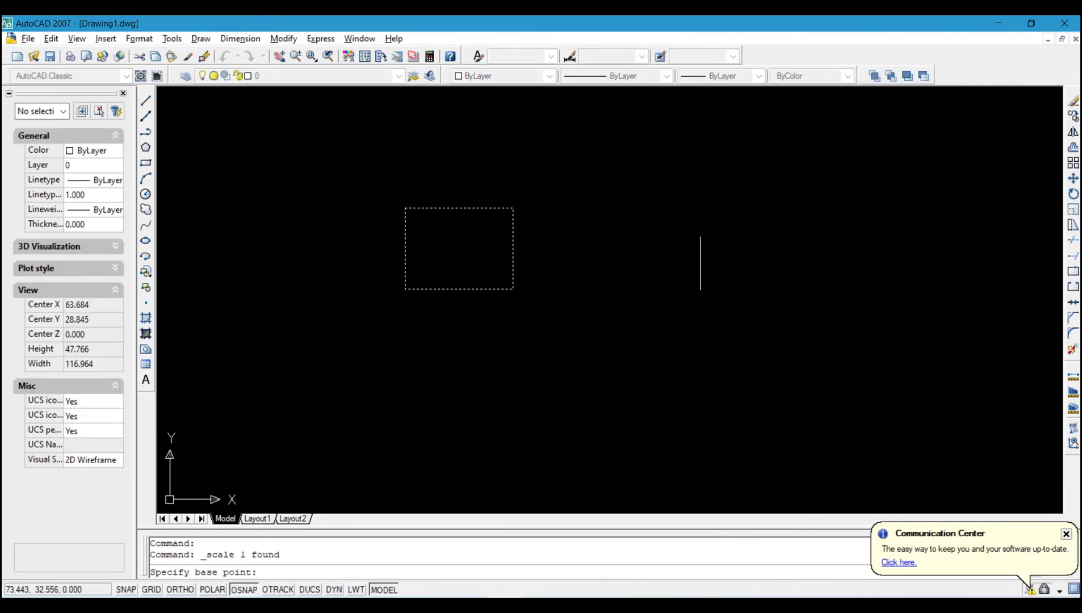
left_click(512, 289)
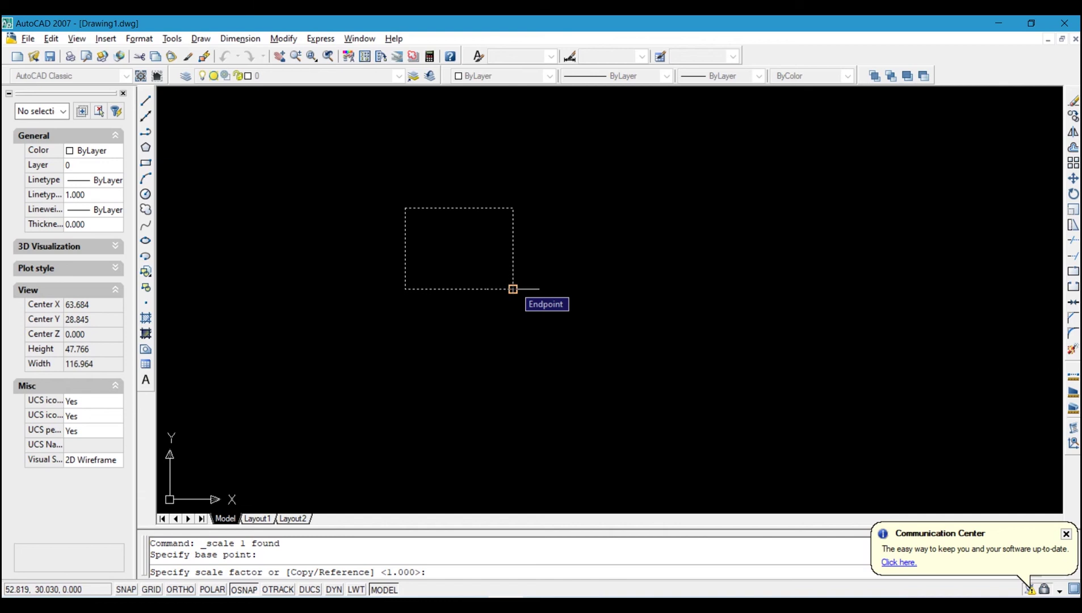
key("Return")
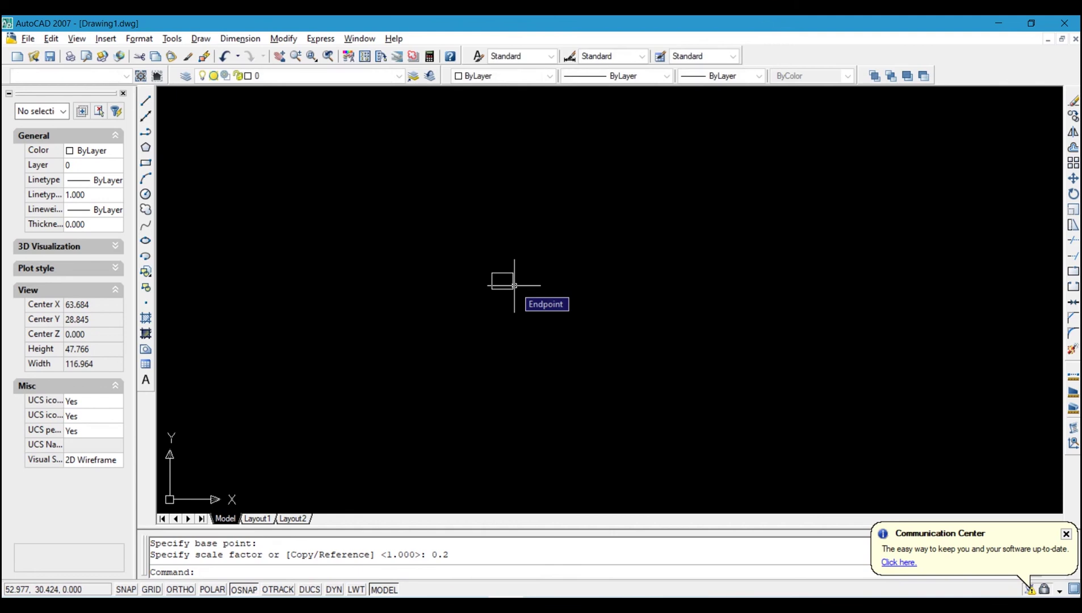
Scale the small rectangle by a factor of 2.0 with its lower-left corner as the base point
left_click(513, 334)
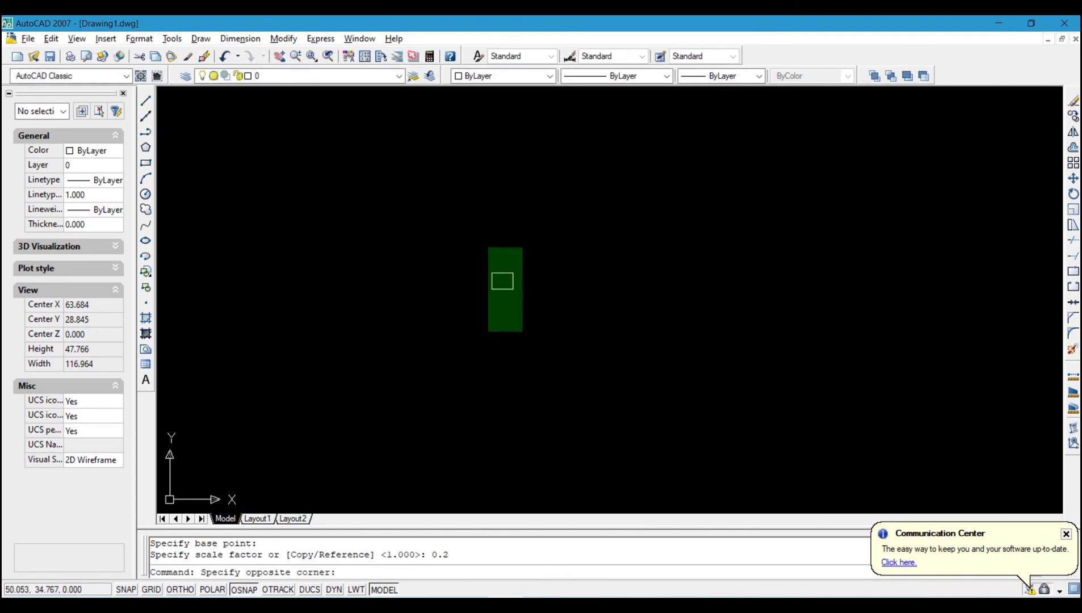
left_click(487, 247)
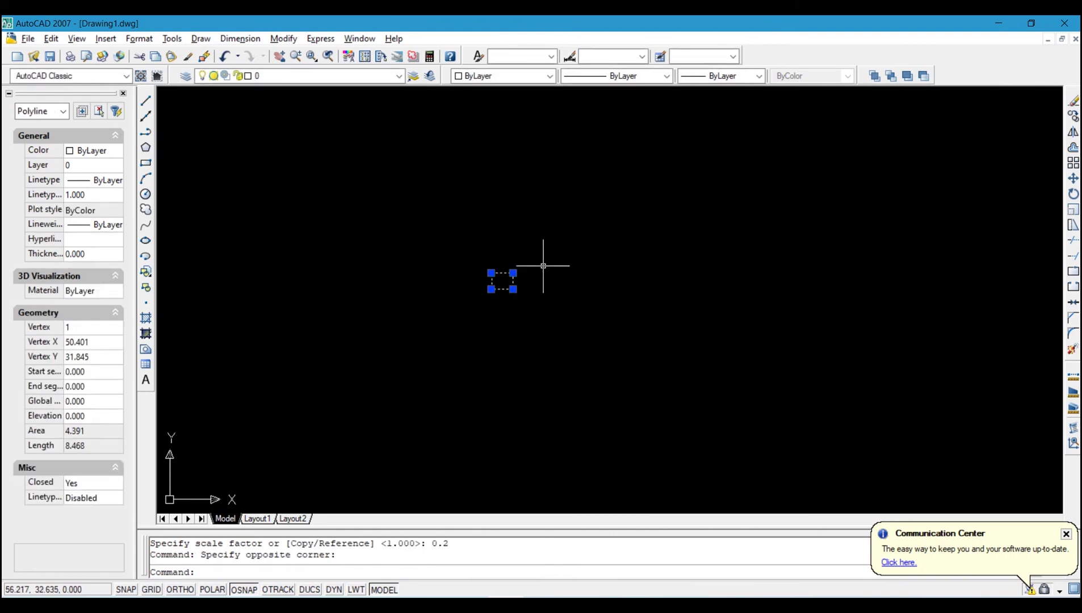
right_click(513, 289)
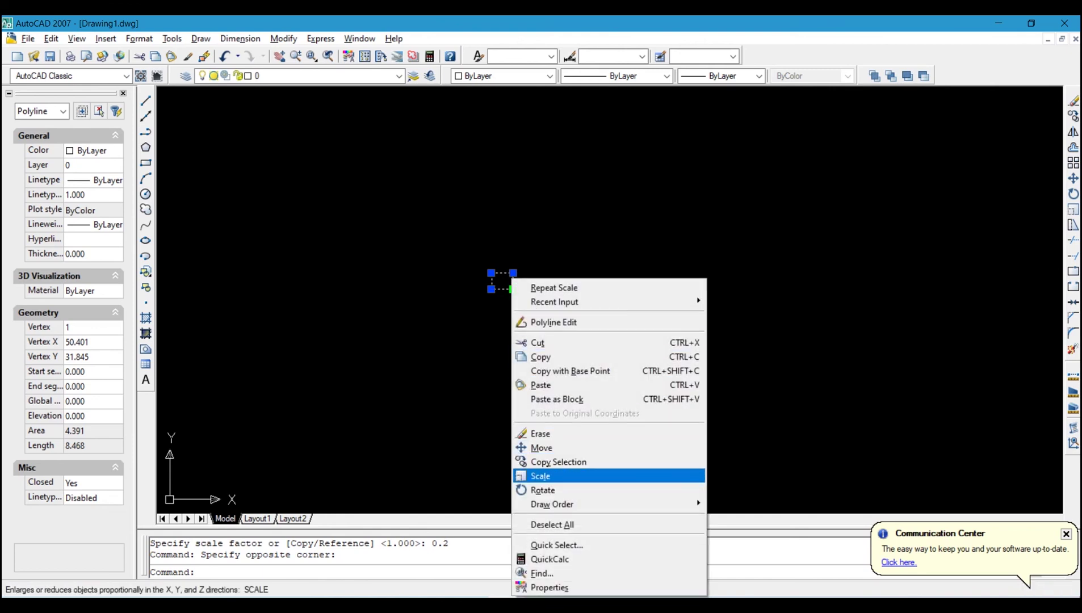
left_click(540, 475)
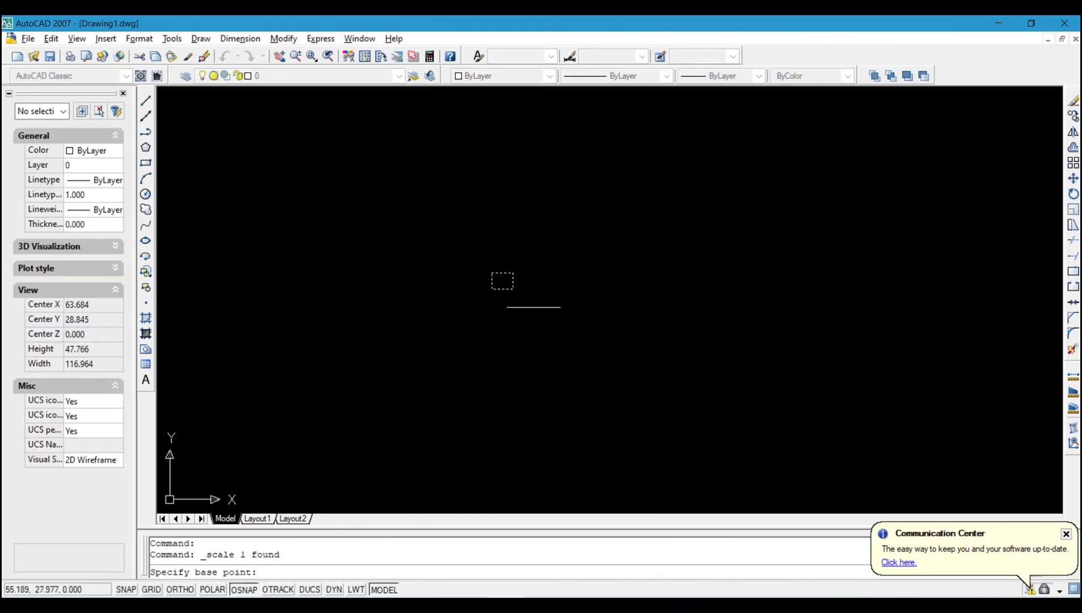
left_click(491, 289)
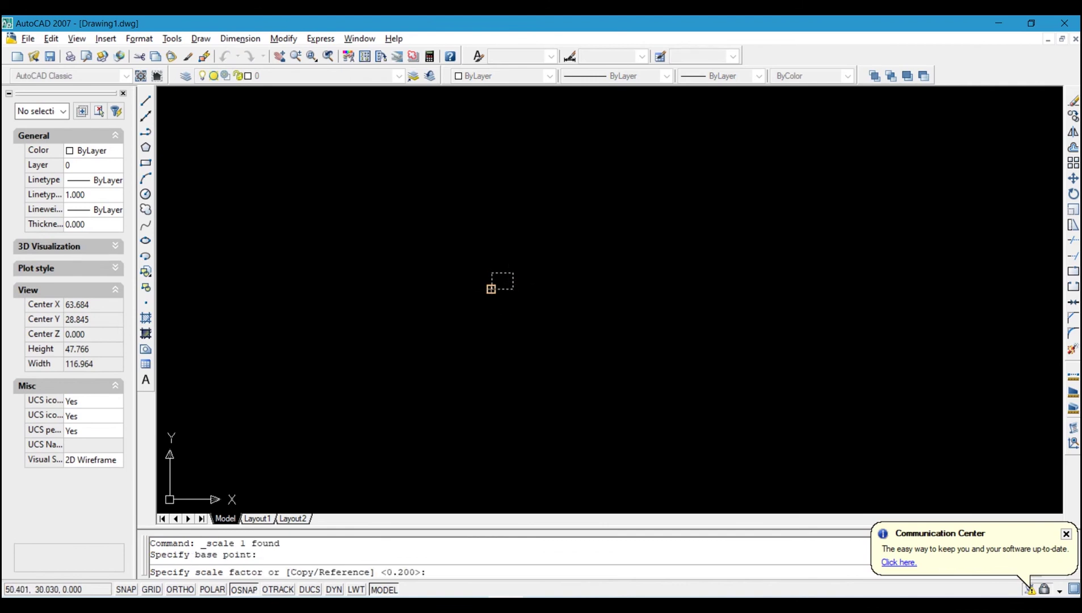
type("2.0")
key("Return")
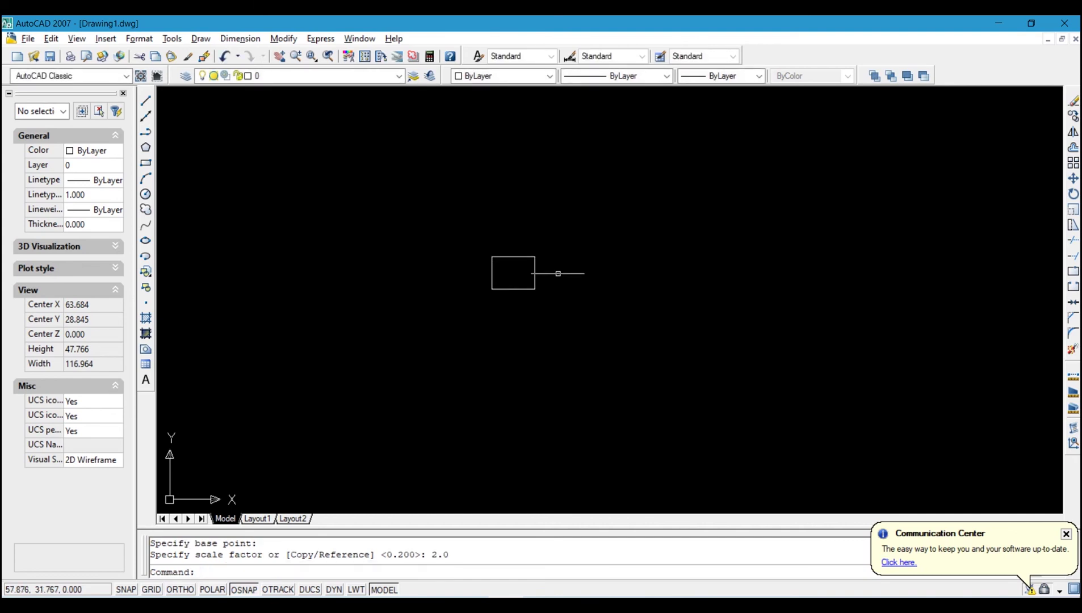
Select the scaled rectangle with a crossing window and erase it
left_click(583, 337)
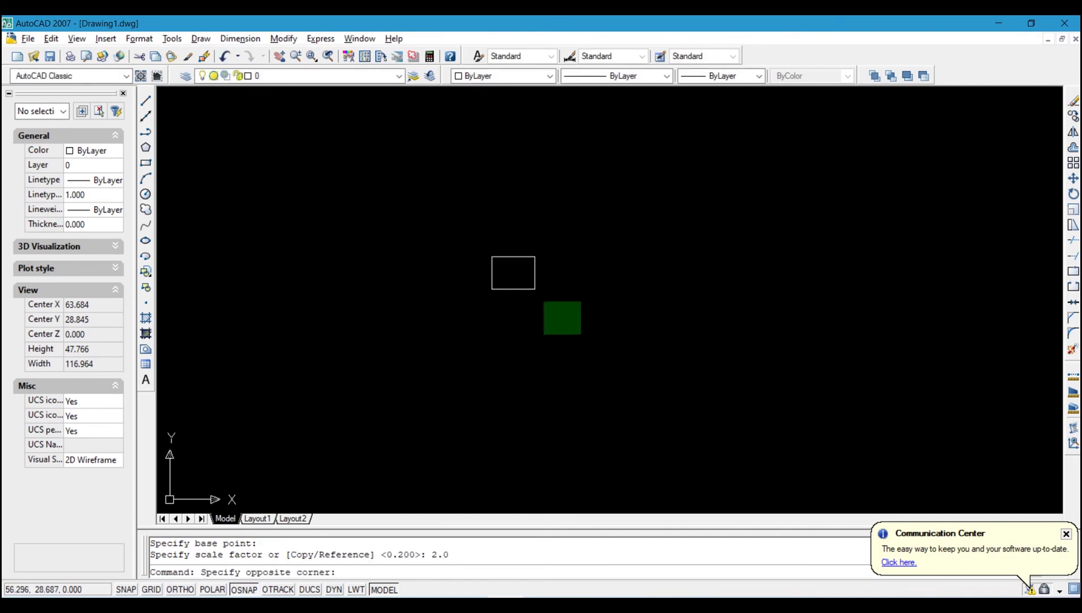
left_click(499, 250)
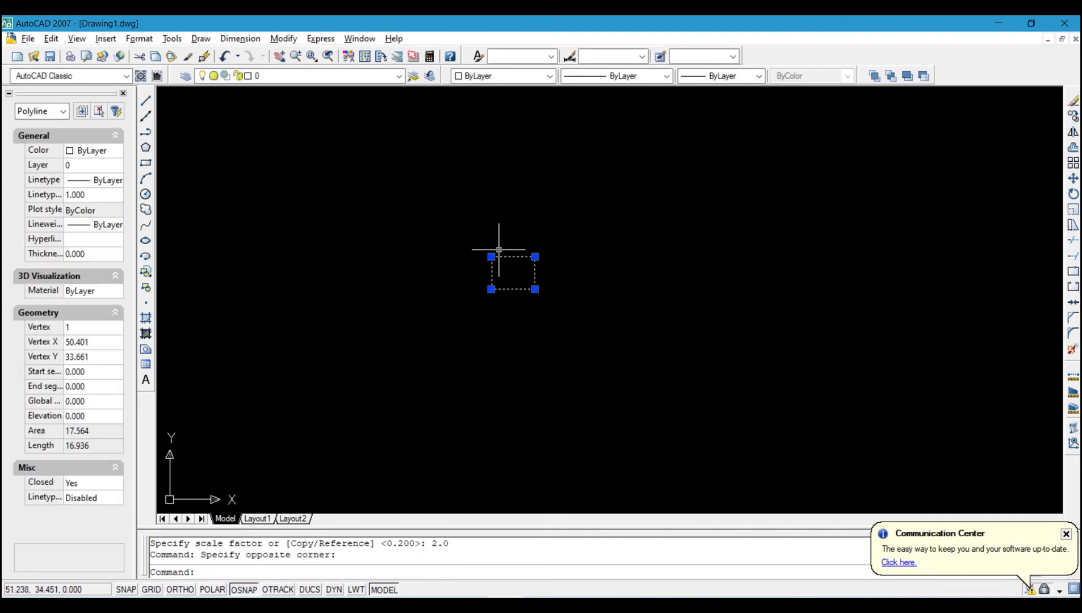
key("Delete")
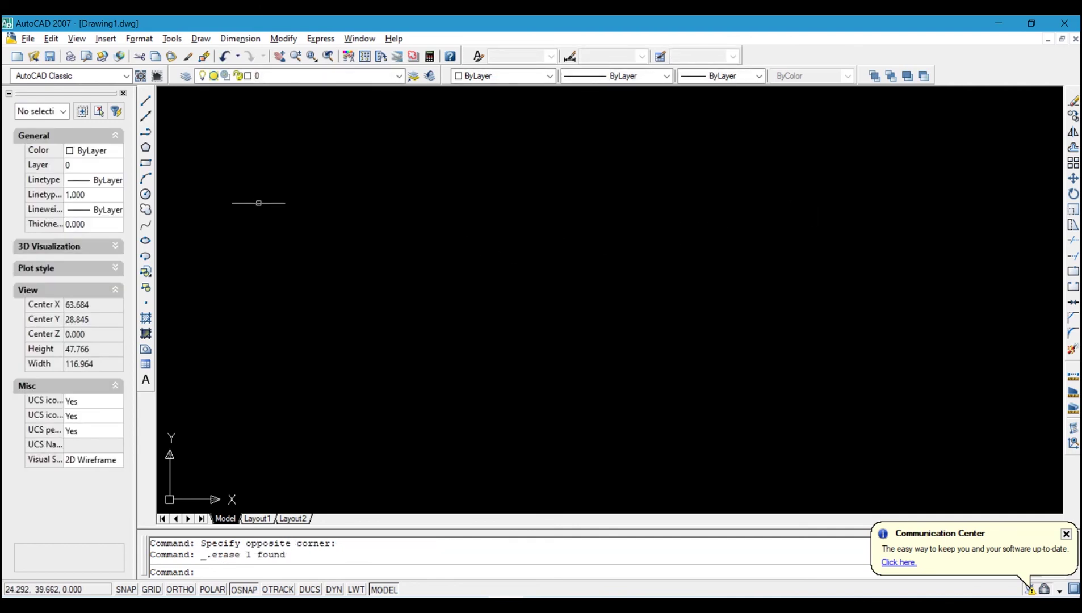
Draw a rectangle about 24.9 by 12.8 units with its upper-left corner at about (45.0, 43.1)
left_click(145, 162)
left_click(443, 173)
left_click(665, 286)
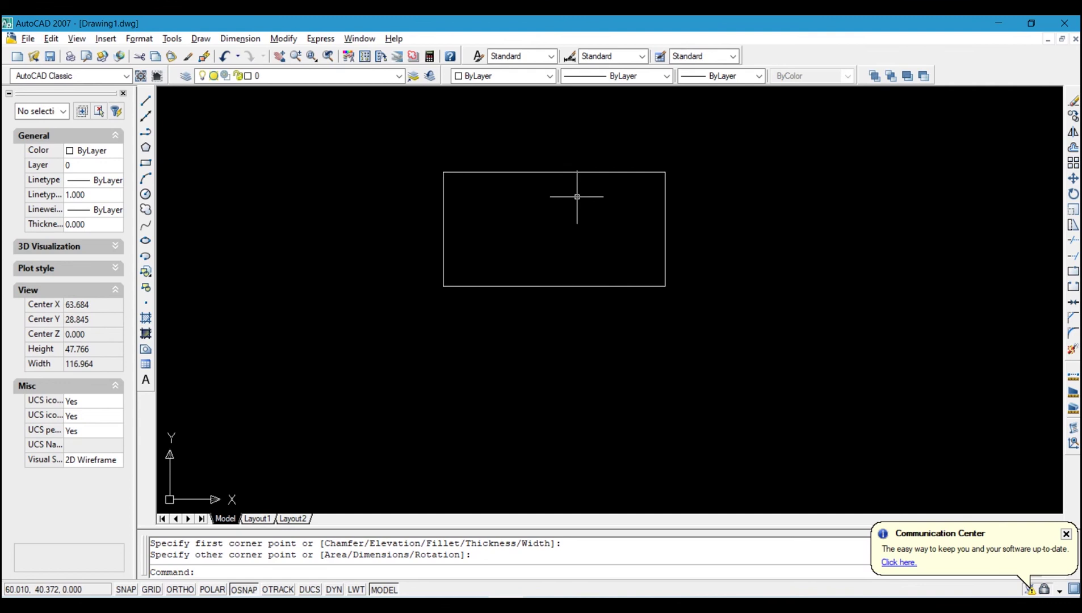
Explode the rectangle into separate lines and select each of its four sides individually
left_click(724, 325)
left_click(624, 149)
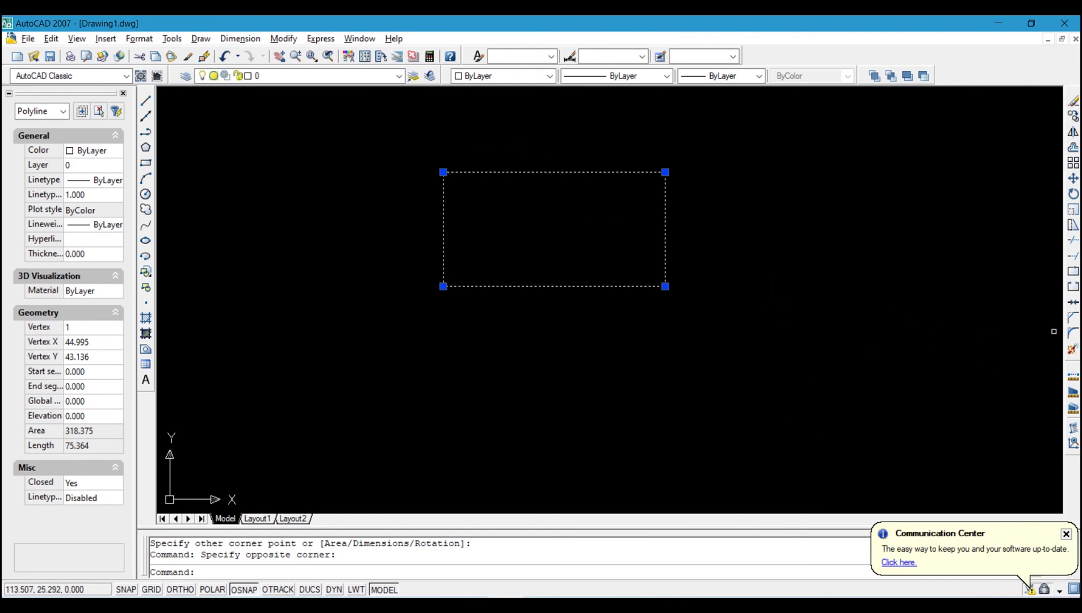
left_click(1072, 349)
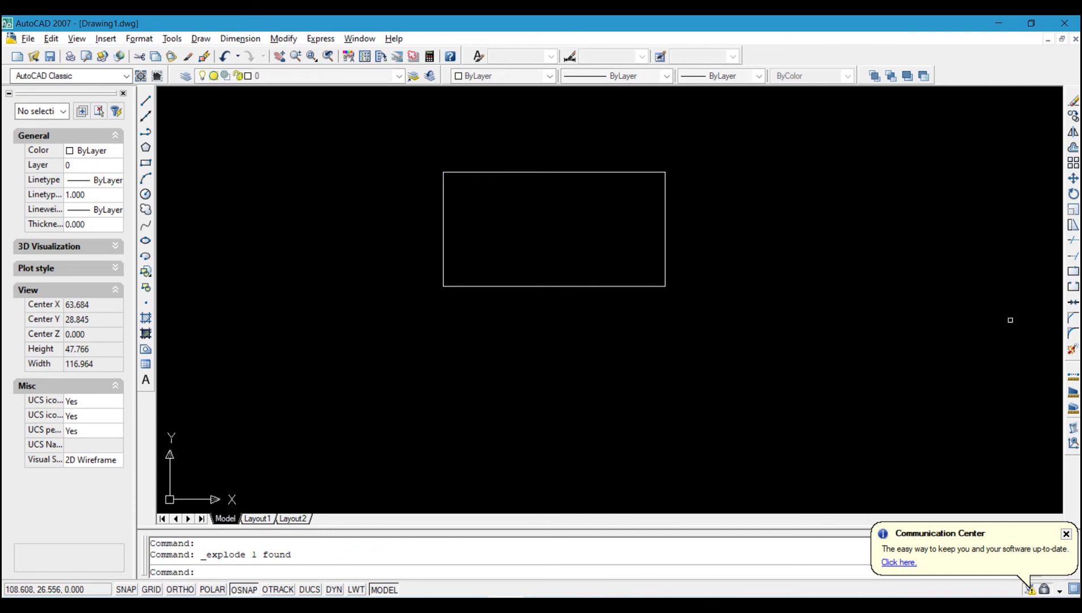
left_click(666, 260)
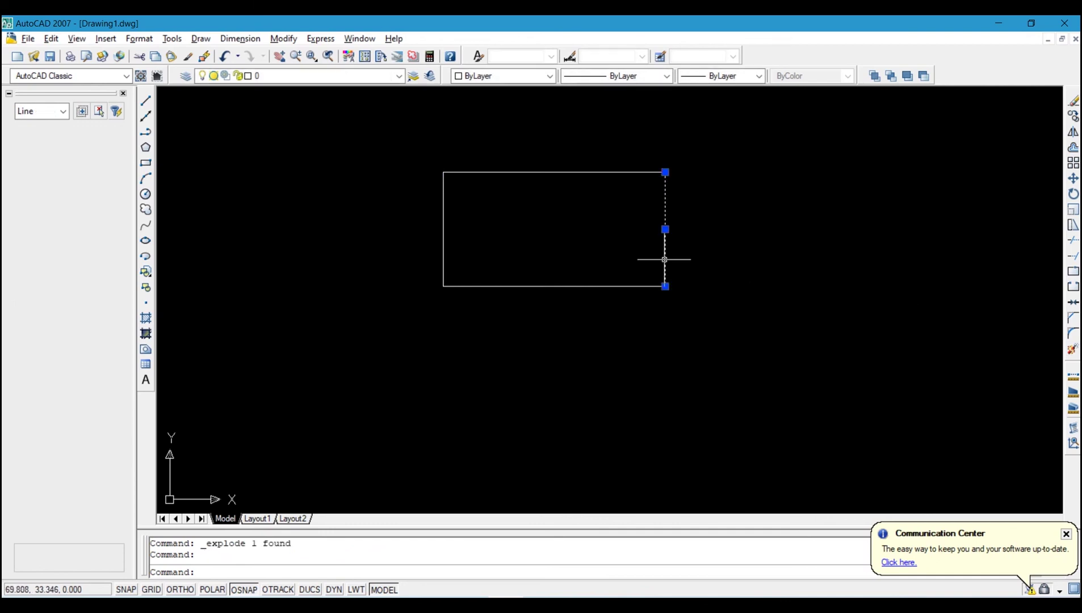
left_click(574, 287)
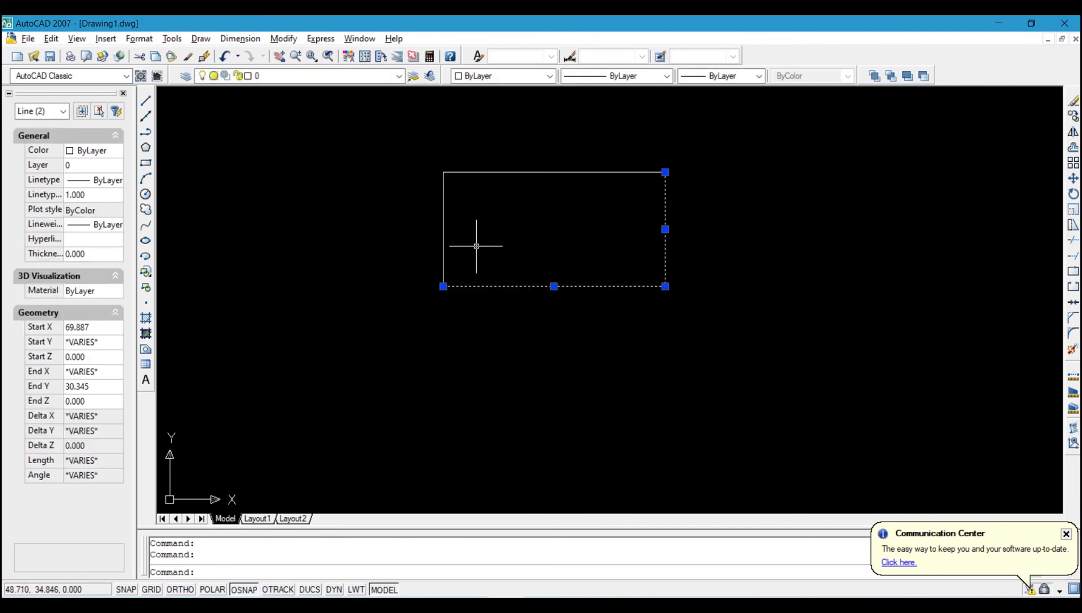
left_click(444, 244)
left_click(585, 171)
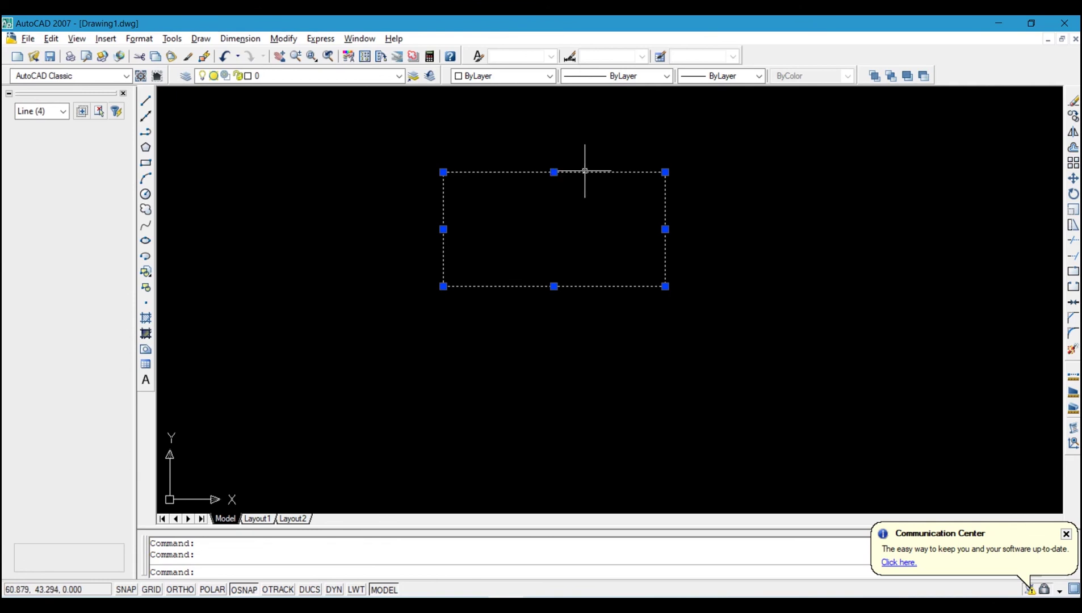